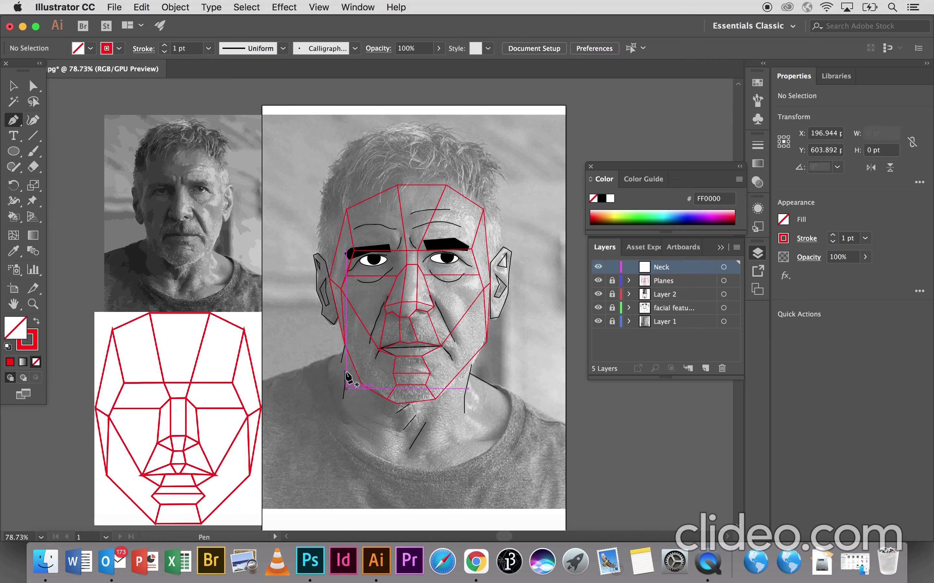
# Step: Draw a closed polygon on the Neck layer with the Pen tool, covering the photo's left neck side between jawline, shoulder, collar and throat
pyautogui.click(345, 346)
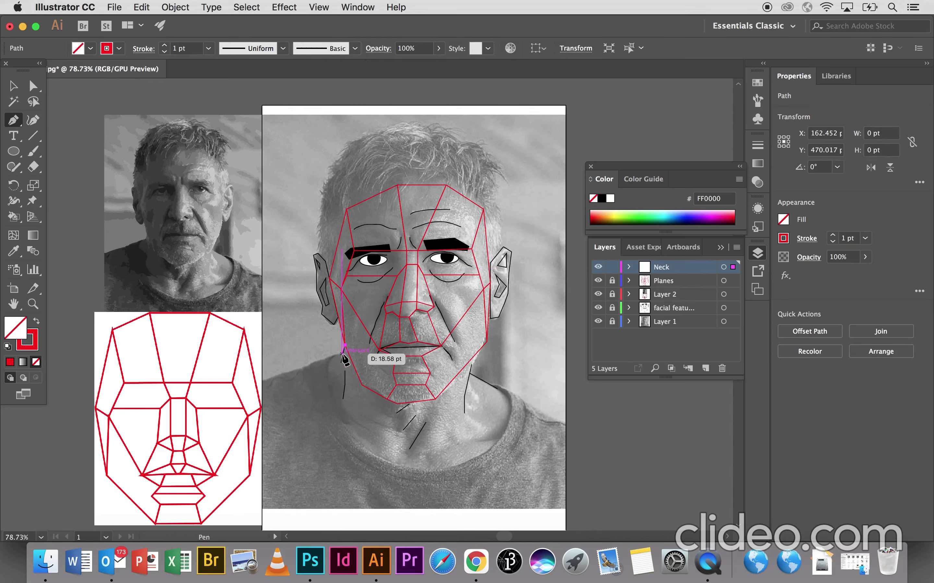
pyautogui.click(331, 357)
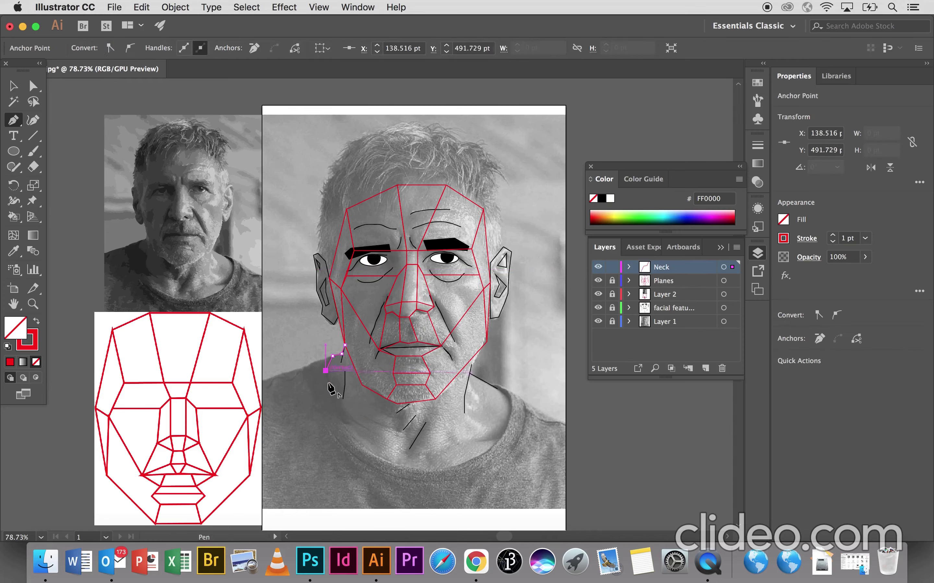
pyautogui.click(335, 414)
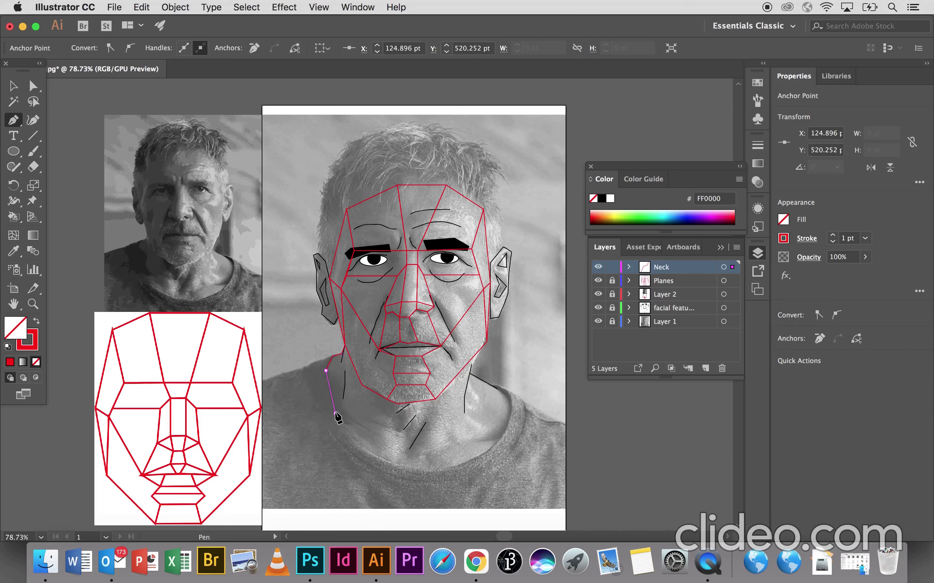
pyautogui.click(354, 443)
pyautogui.click(386, 459)
pyautogui.click(387, 436)
pyautogui.click(397, 429)
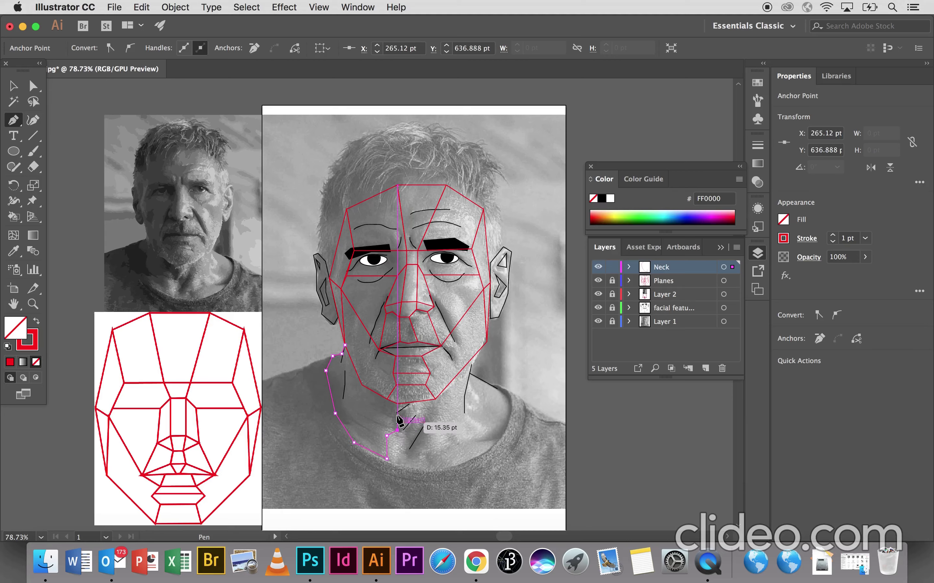
pyautogui.click(397, 404)
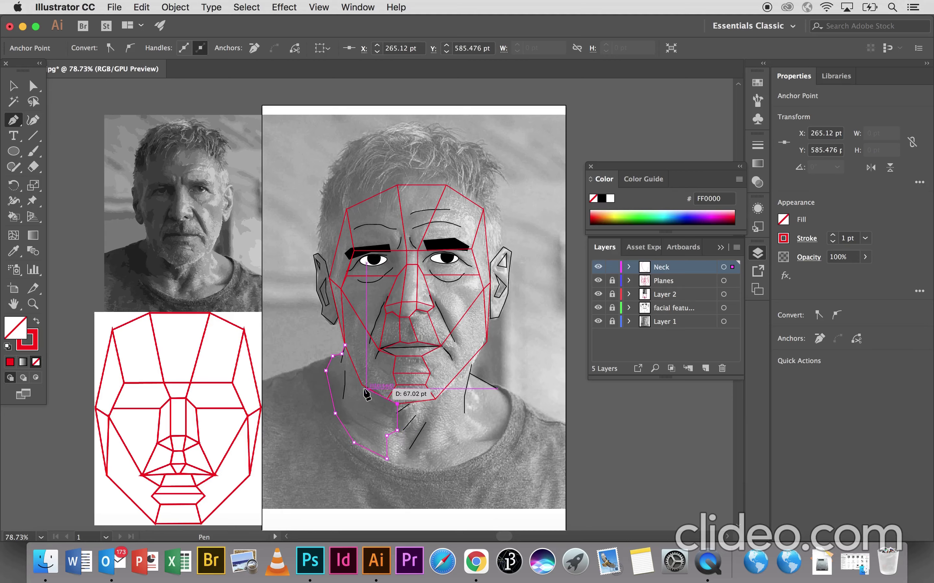
pyautogui.click(361, 384)
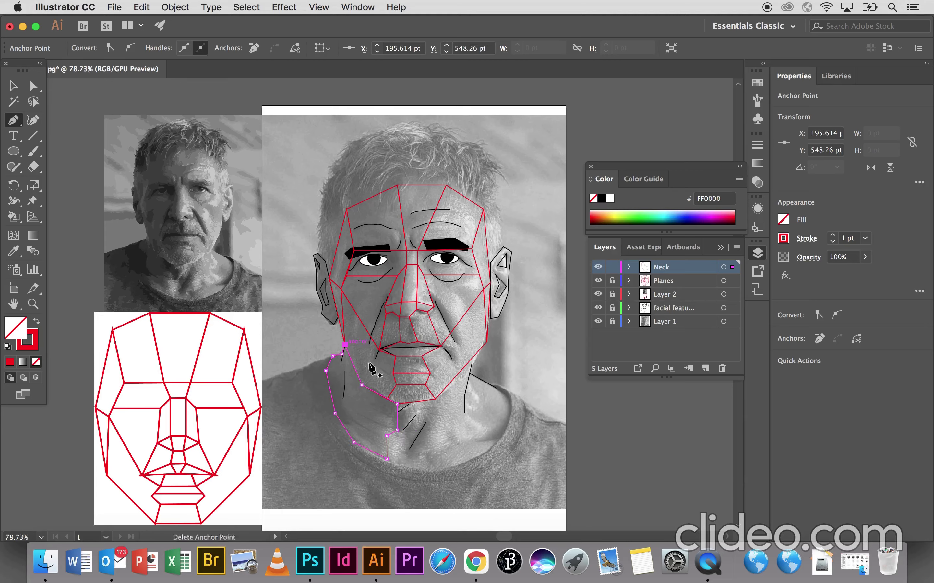
pyautogui.click(446, 450)
pyautogui.press('super+z')
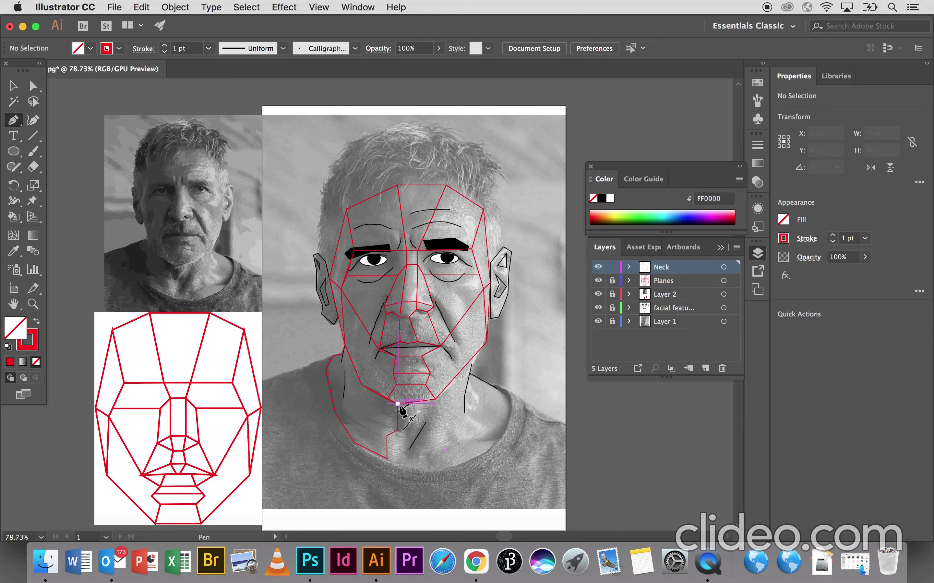
# Step: Draw a closed throat plane below the chin, sharing the first neck plane's inner edge and ending at the shirt collar
pyautogui.click(398, 404)
pyautogui.click(435, 398)
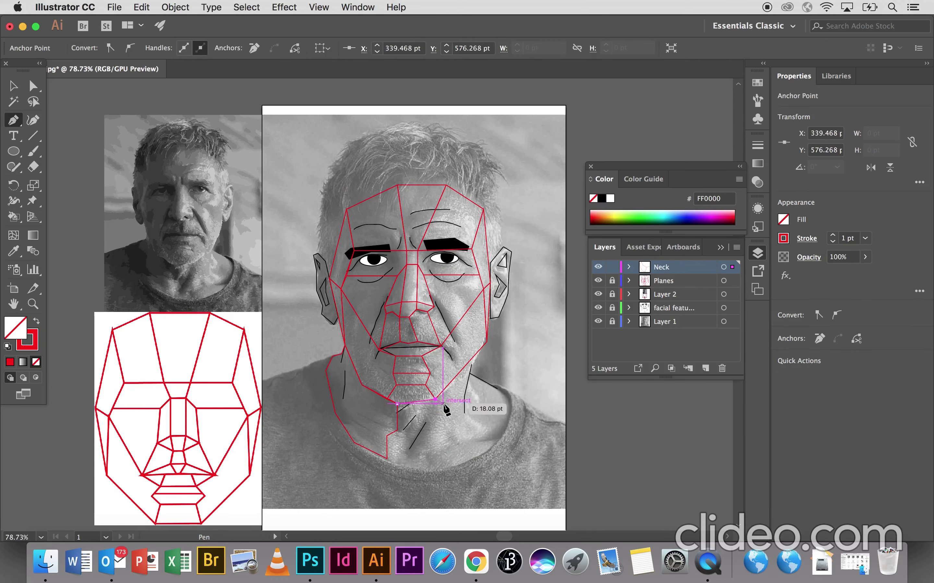
pyautogui.click(446, 413)
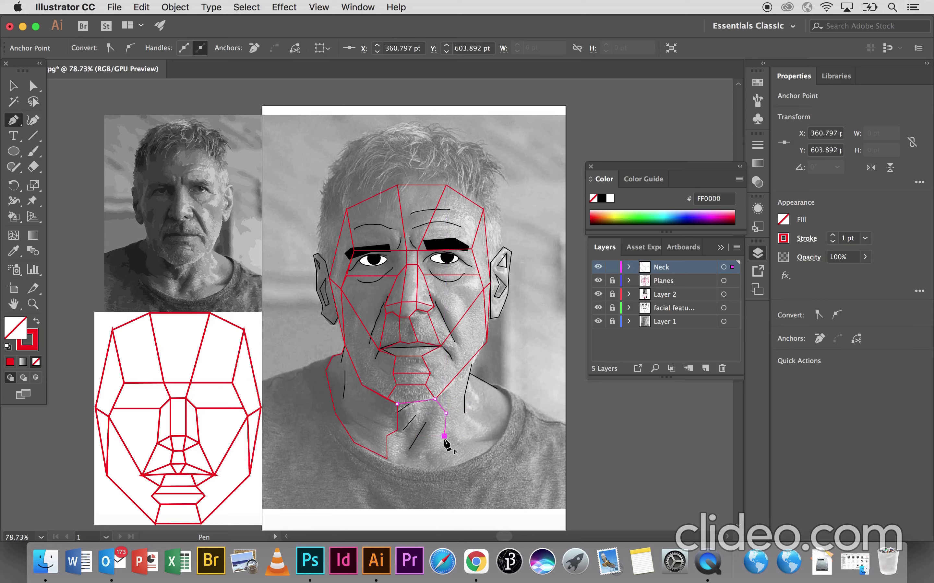
pyautogui.click(444, 436)
pyautogui.click(436, 470)
pyautogui.click(386, 458)
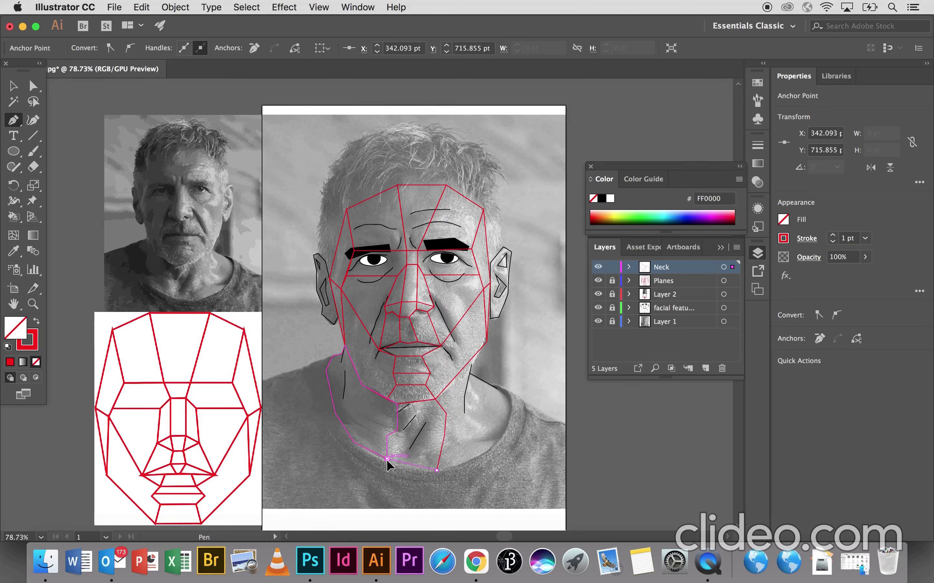
pyautogui.click(387, 436)
pyautogui.click(397, 430)
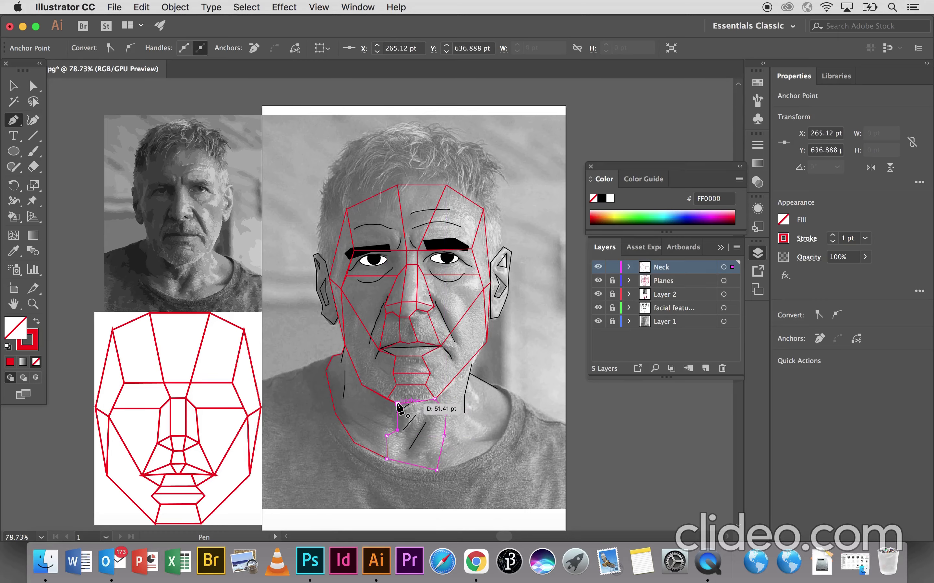
pyautogui.keyDown('super'); pyautogui.click(465, 394); pyautogui.keyUp('super')
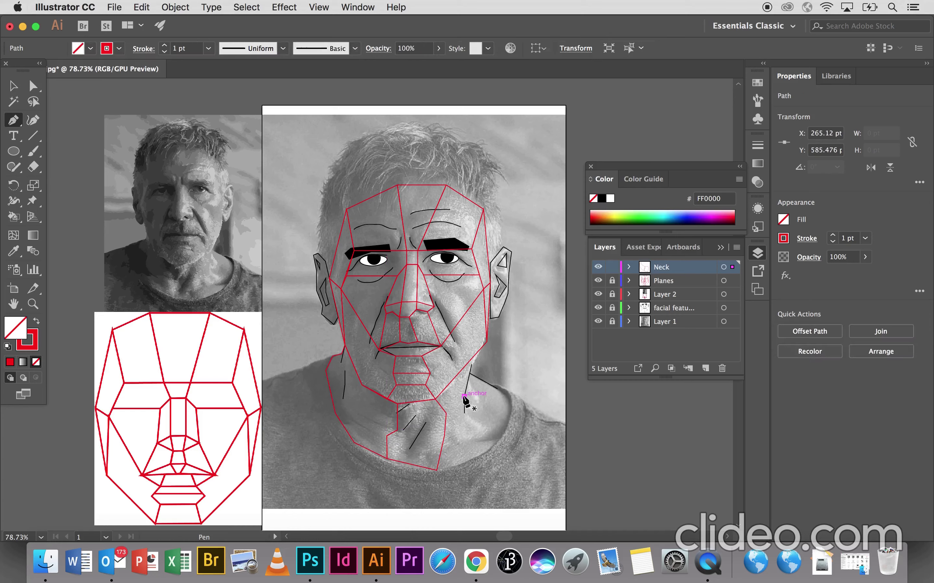
# Step: Begin the neck plane on the photo's right side, tracing from the jaw corner down the neck and along the shoulder
pyautogui.click(479, 350)
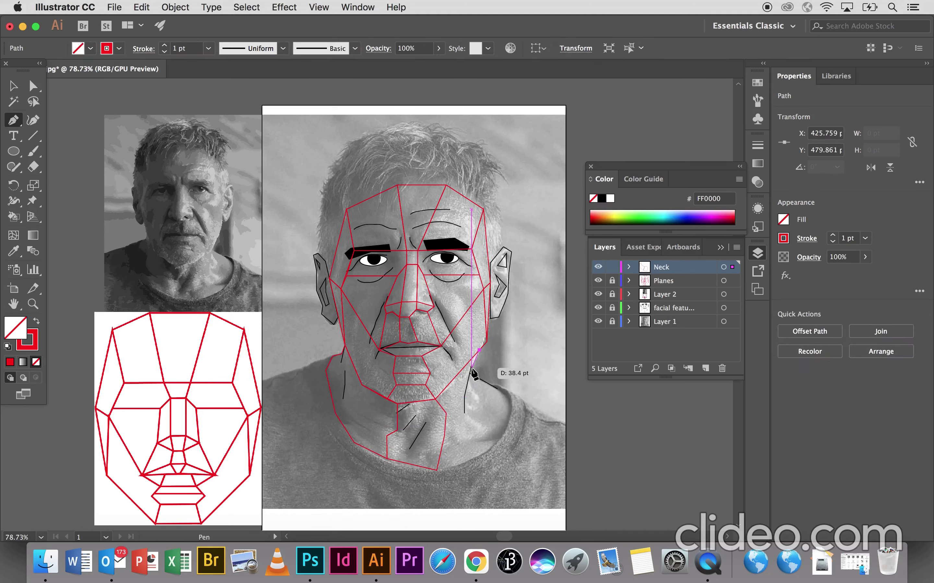
pyautogui.click(472, 371)
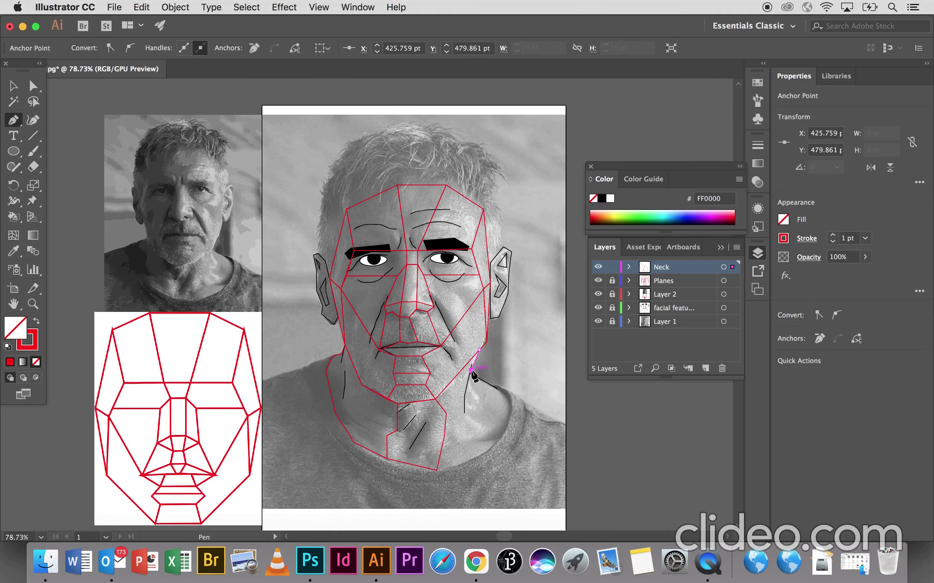
pyautogui.click(497, 389)
pyautogui.click(497, 430)
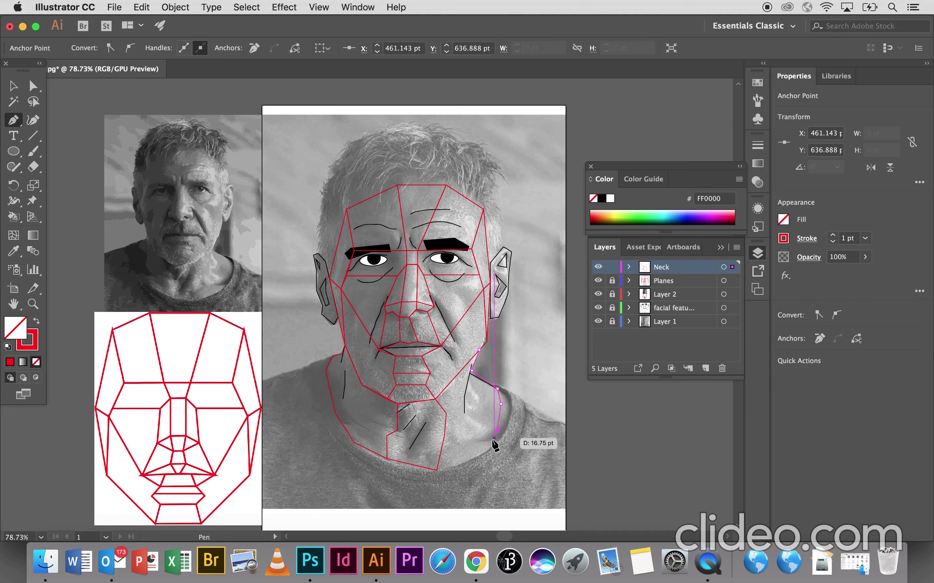
pyautogui.click(484, 436)
pyautogui.press('super+z')
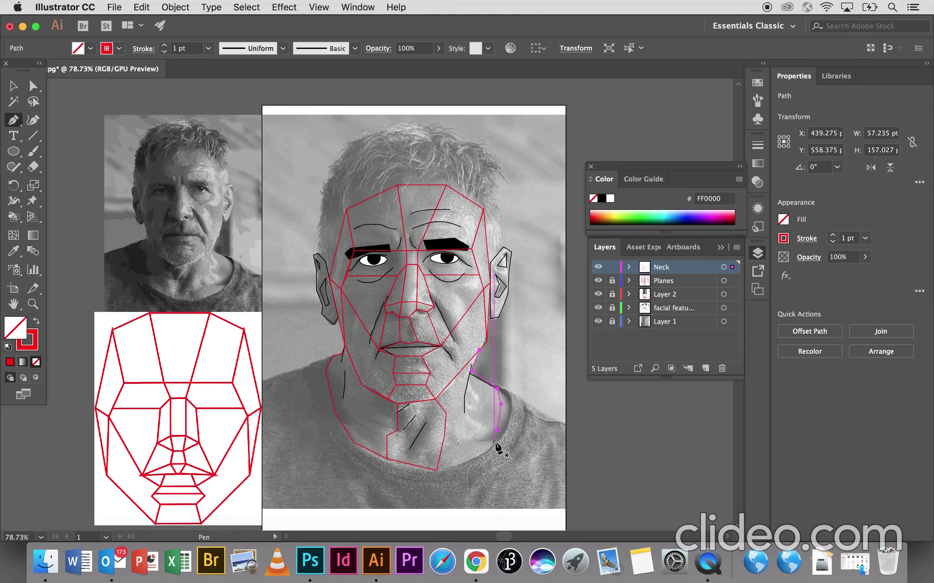
pyautogui.press('super+shift+z')
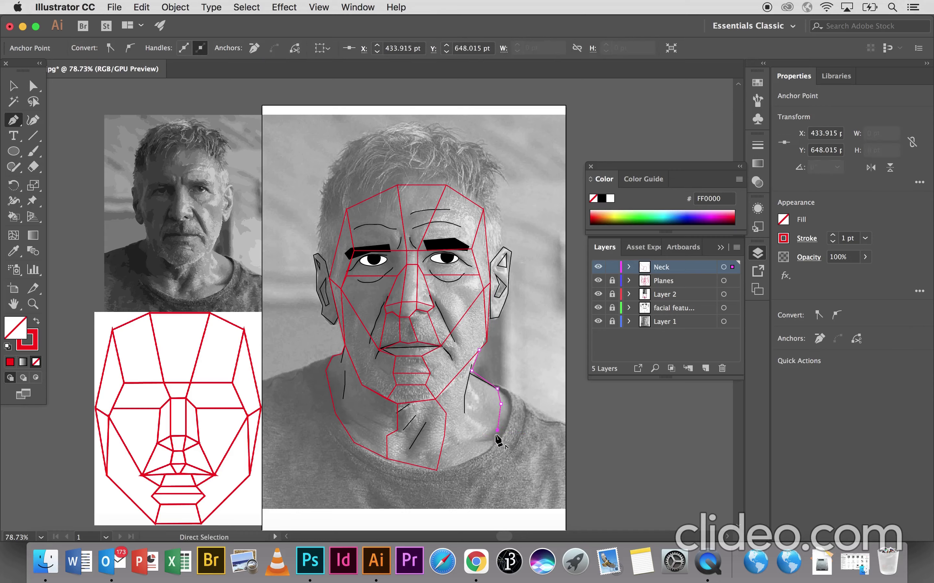
pyautogui.press('super+z')
# Step: Continue the right neck plane along the collar and close it along the throat plane's edge and the jawline
pyautogui.click(491, 440)
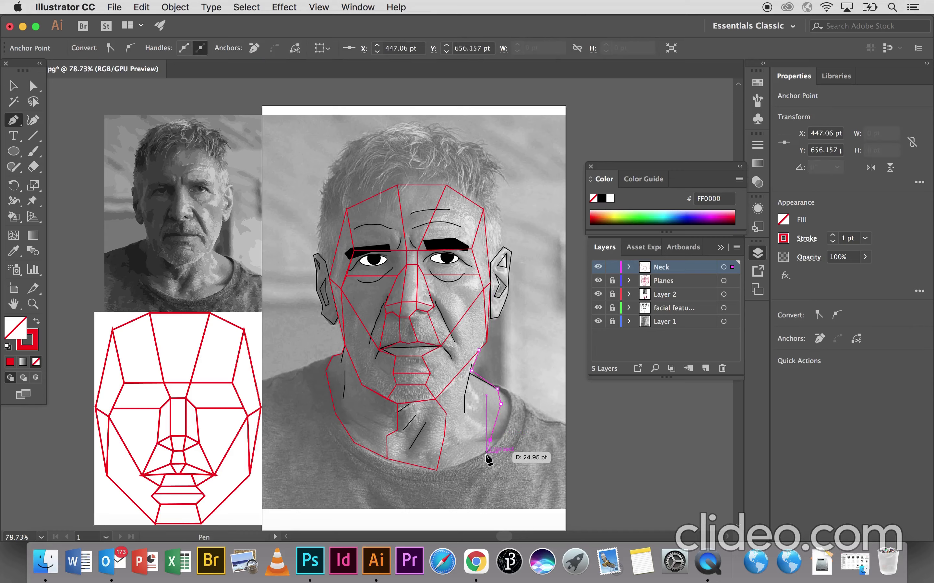
pyautogui.click(487, 452)
pyautogui.click(458, 468)
pyautogui.click(436, 470)
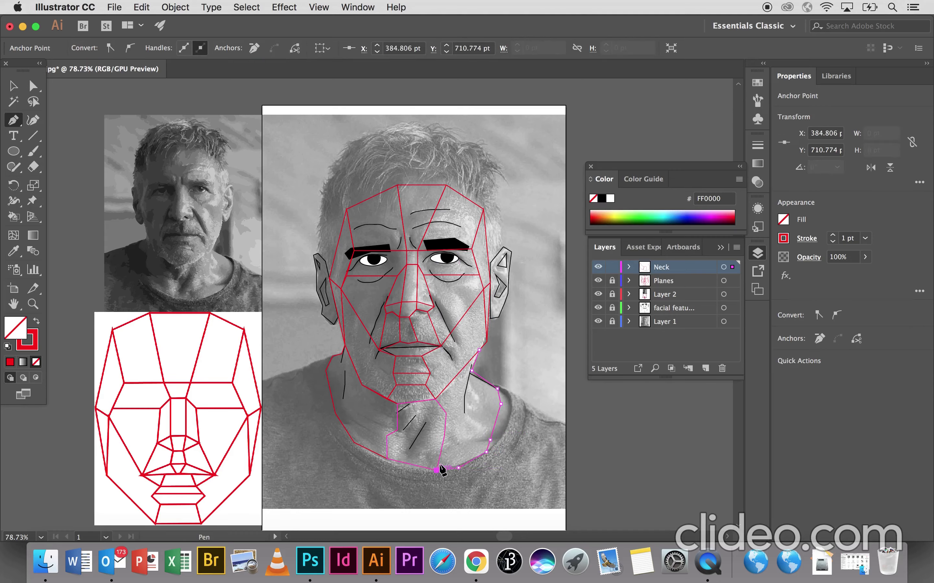
pyautogui.click(444, 436)
pyautogui.click(447, 414)
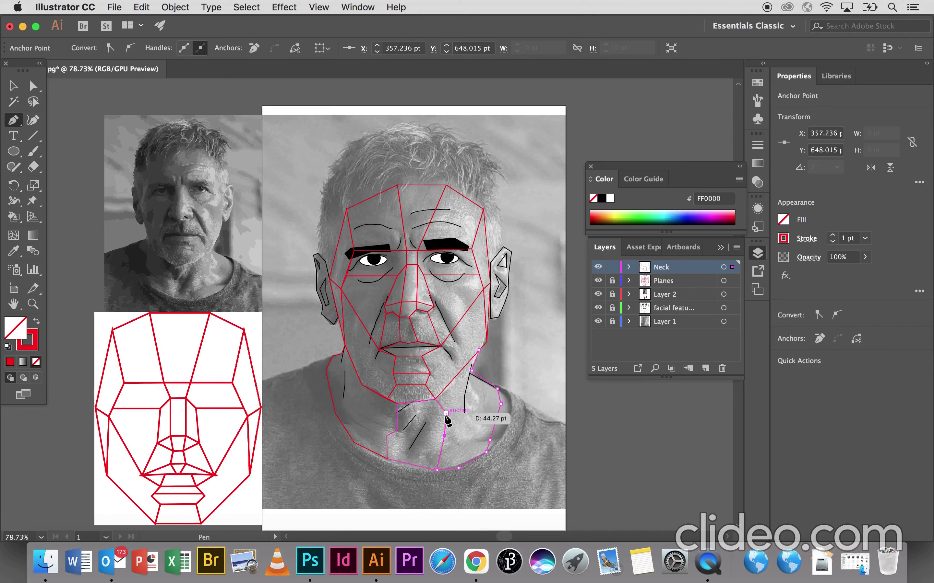
pyautogui.click(435, 399)
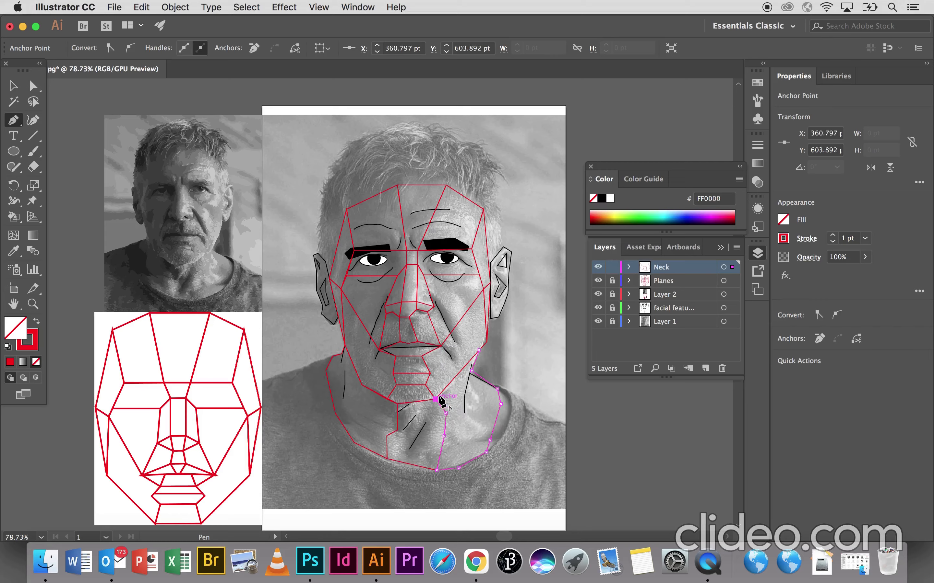
pyautogui.click(479, 350)
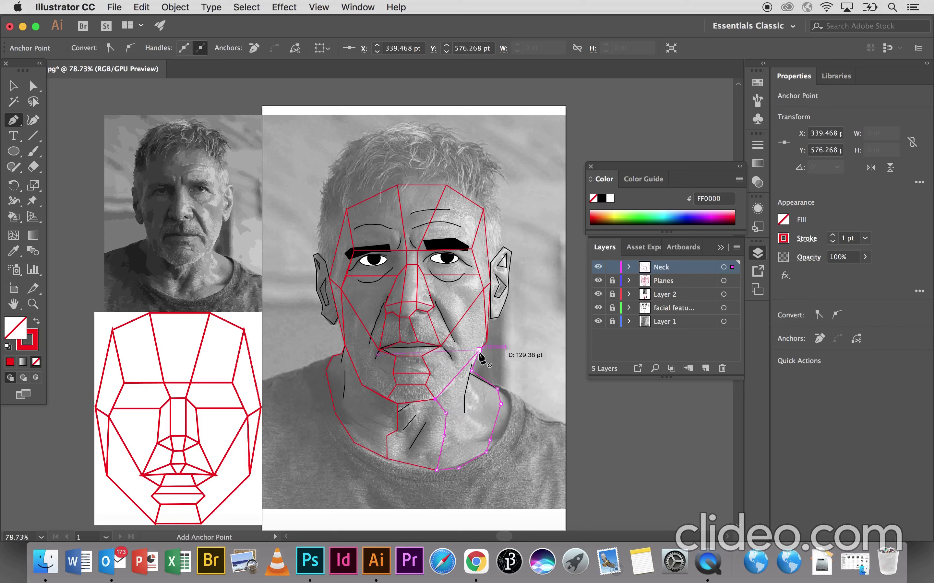
pyautogui.keyDown('super'); pyautogui.click(503, 463); pyautogui.keyUp('super')
# Step: Draw a narrow closed plane between the right neck plane's outer edge and the shirt collar, and deselect it
pyautogui.click(497, 389)
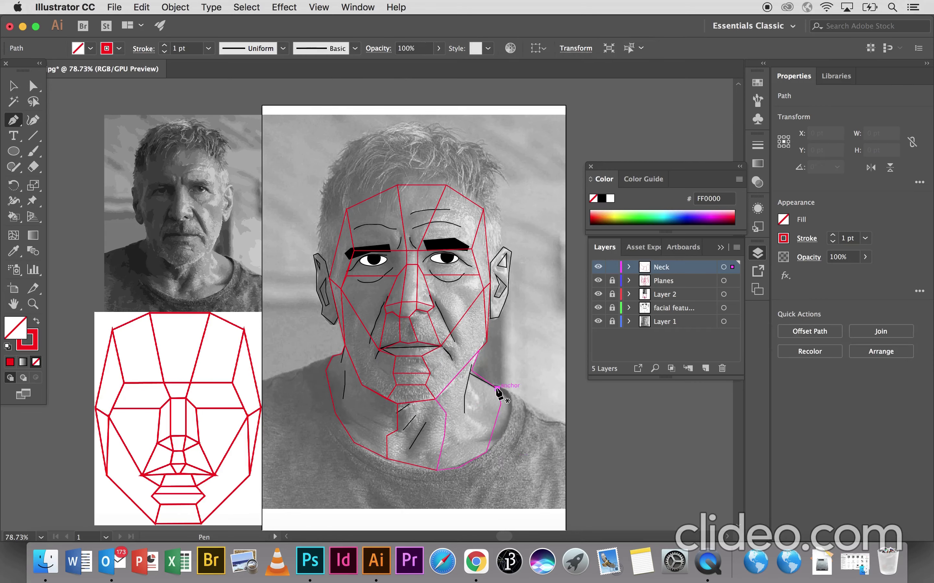
pyautogui.click(511, 408)
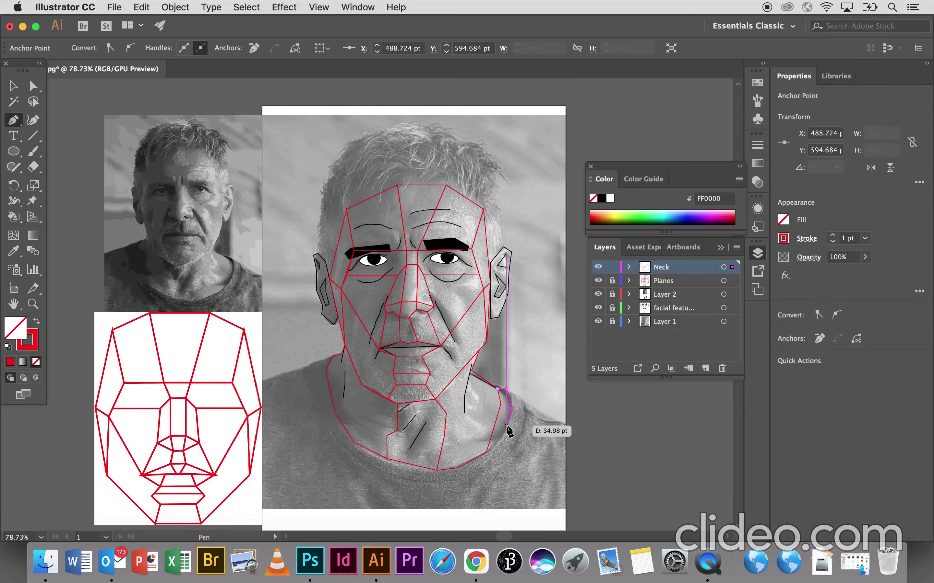
pyautogui.click(506, 430)
pyautogui.click(499, 440)
pyautogui.click(486, 453)
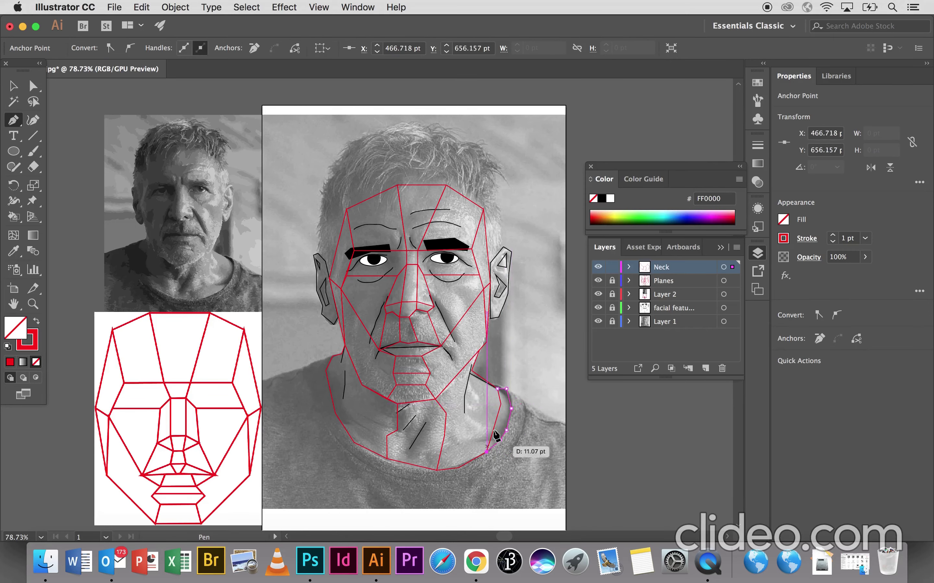
pyautogui.press('Escape')
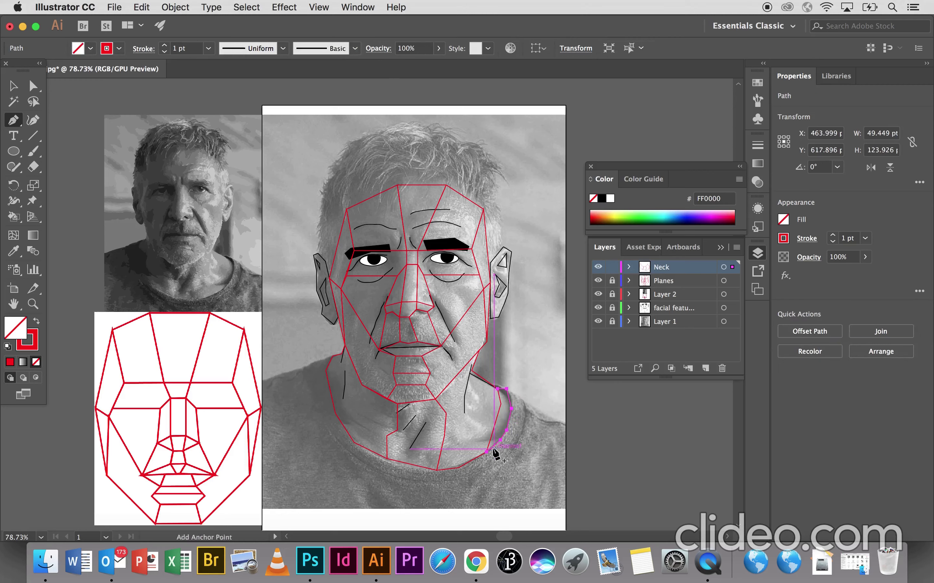
pyautogui.keyDown('super'); pyautogui.click(488, 453); pyautogui.keyUp('super')
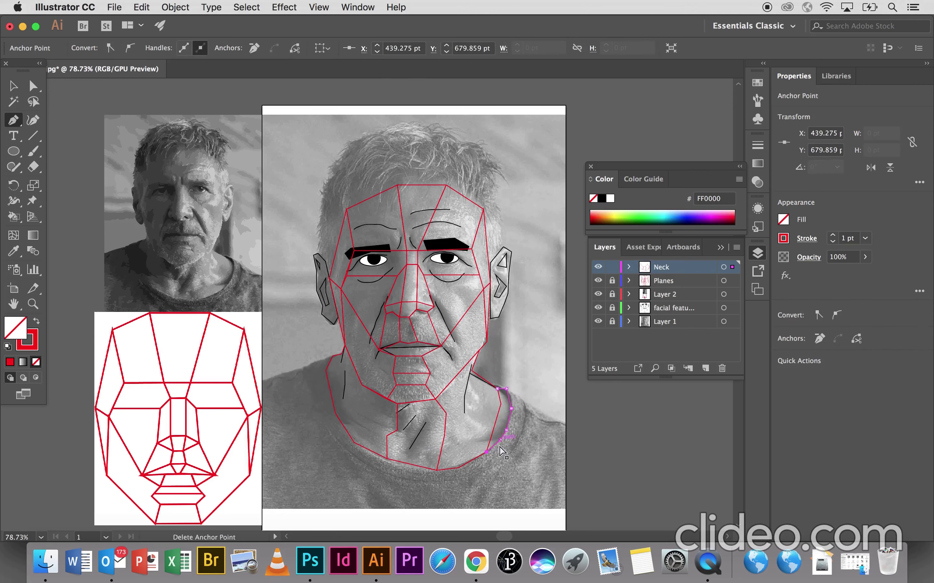
pyautogui.click(487, 452)
pyautogui.click(501, 404)
pyautogui.click(497, 387)
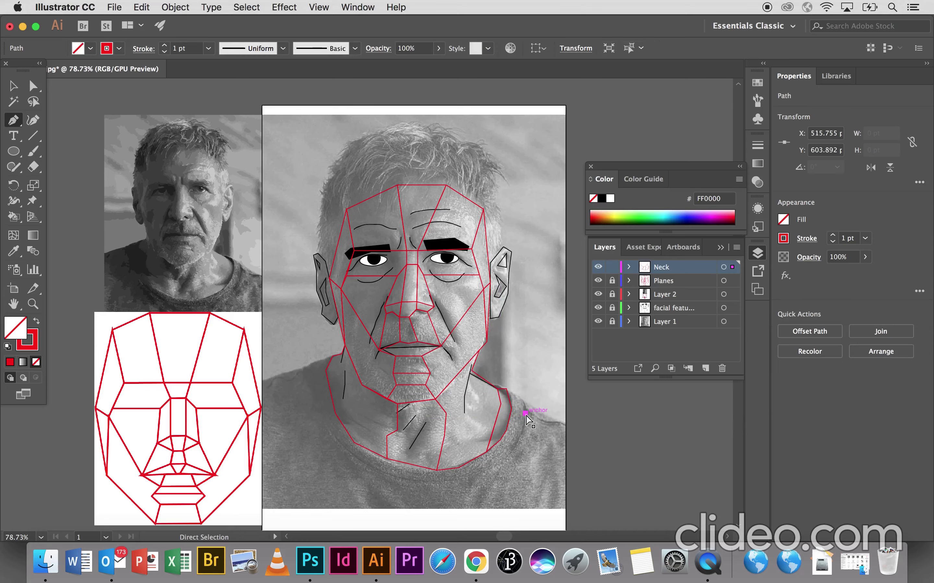
pyautogui.press('super+shift+a')
# Step: Draw the shirt outline from the jaw corner along the photo's left shoulder, around its lower corners and up to the right collar edge
pyautogui.click(345, 344)
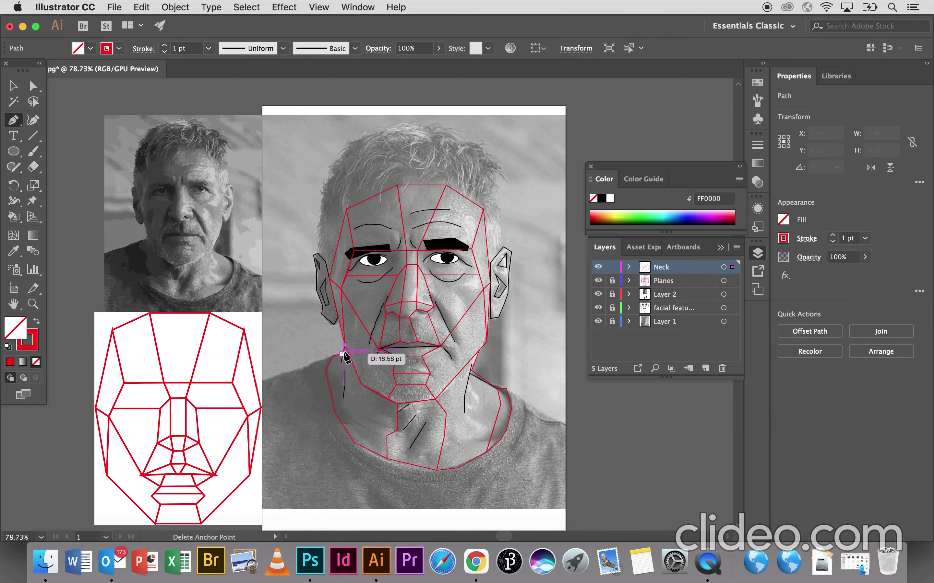
pyautogui.click(341, 353)
pyautogui.click(262, 382)
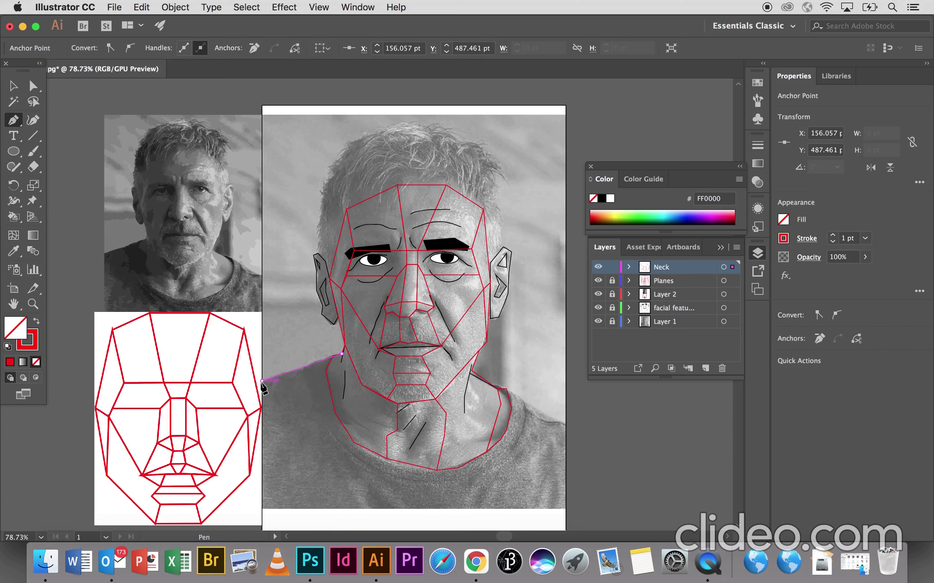
pyautogui.click(263, 509)
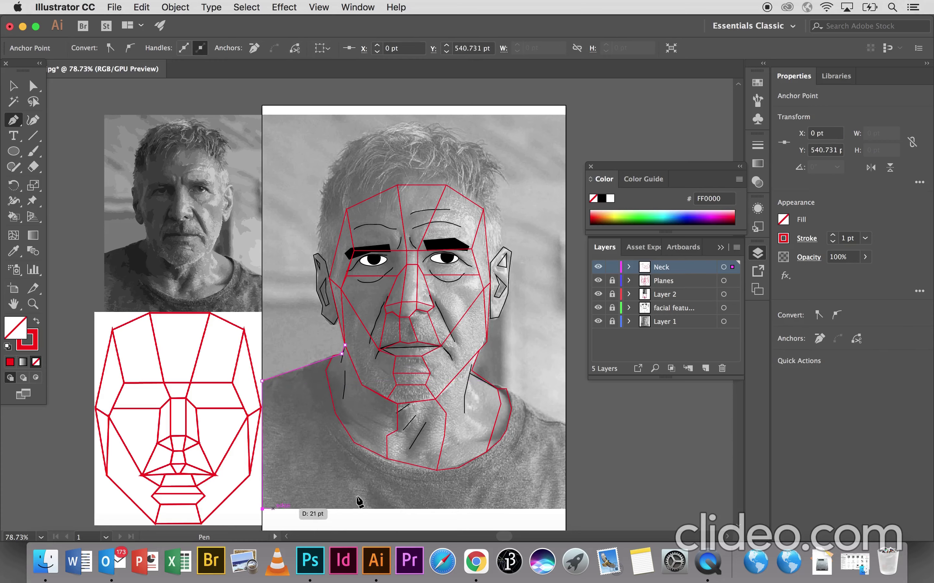
pyautogui.click(566, 509)
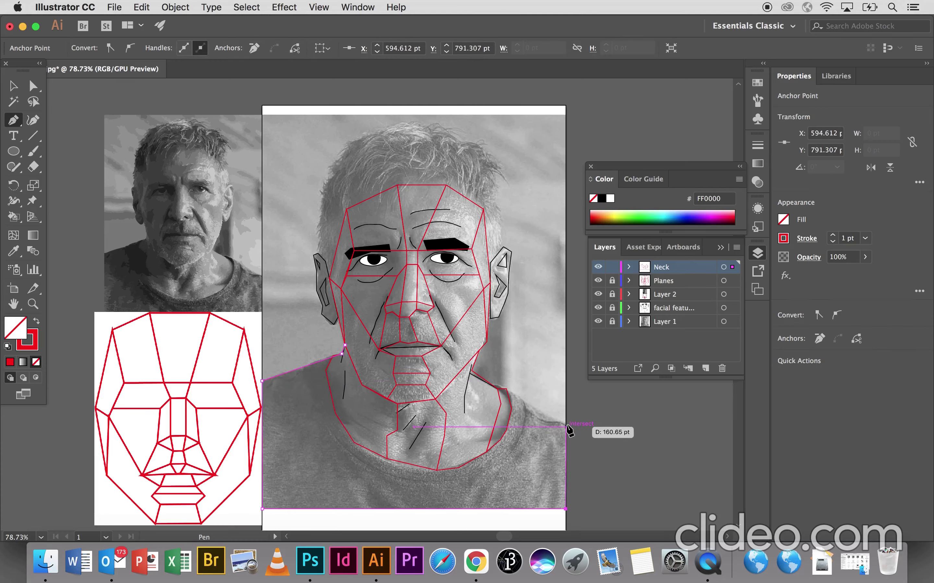
pyautogui.click(566, 423)
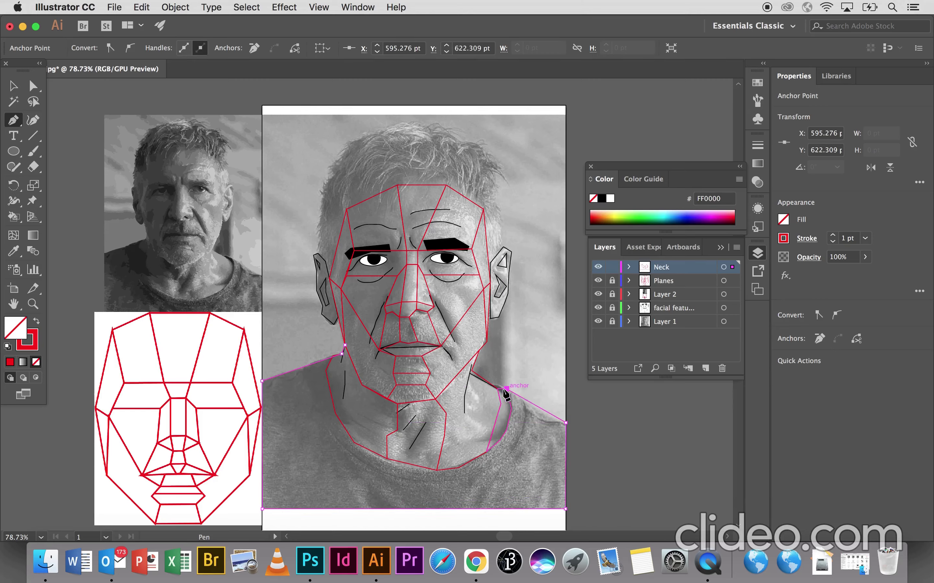
pyautogui.click(505, 389)
pyautogui.click(471, 371)
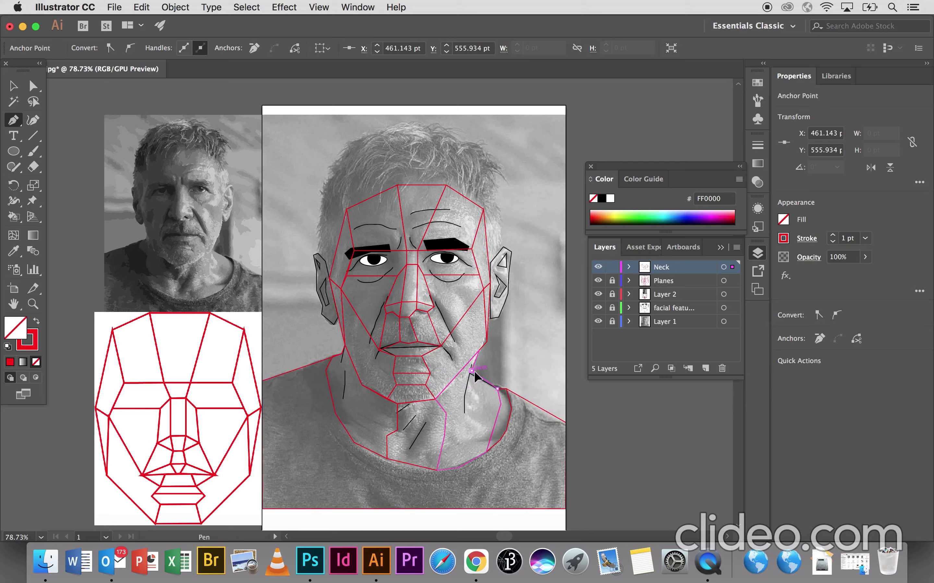
pyautogui.click(479, 350)
pyautogui.click(435, 399)
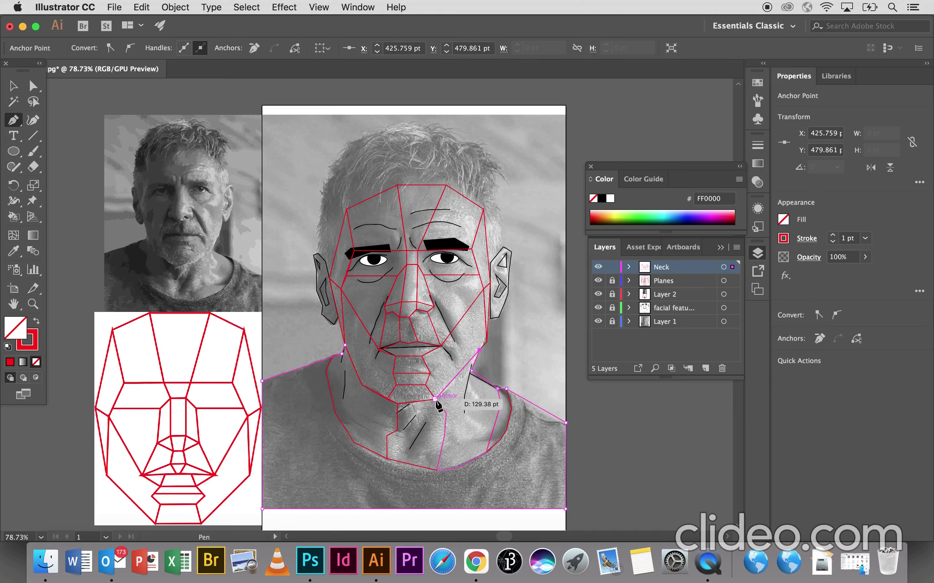
pyautogui.click(397, 403)
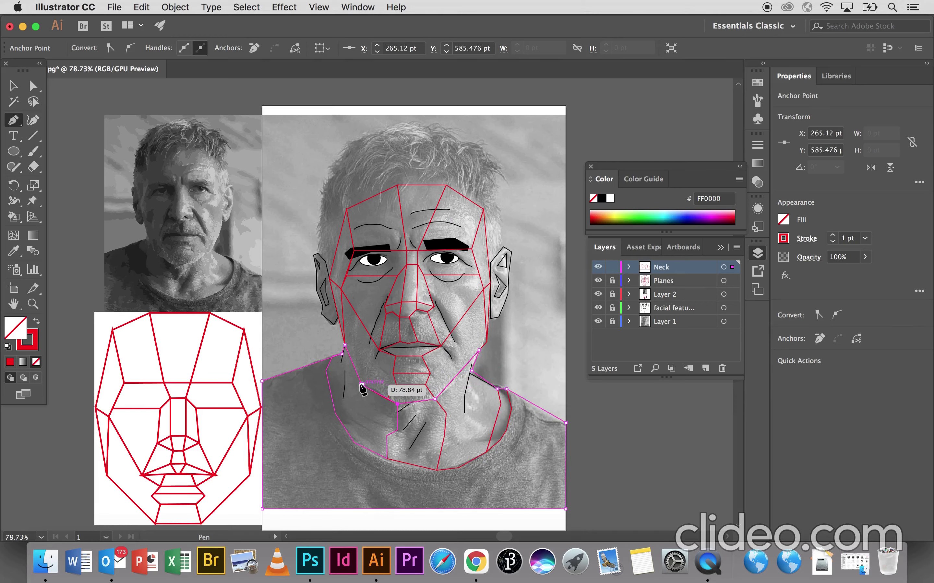
pyautogui.press('super+z')
pyautogui.press('super+z')
pyautogui.press('super+z')
pyautogui.press('super+z')
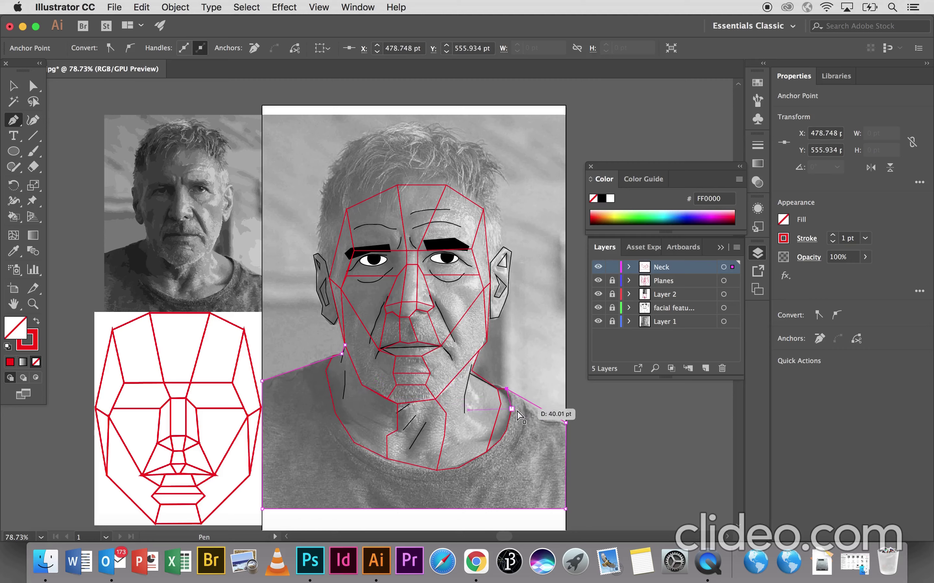
# Step: Continue the shirt outline from the collar's outer corner on the photo's right side down to the base of the throat plane
pyautogui.click(507, 389)
pyautogui.rightClick(507, 389)
pyautogui.press('Escape')
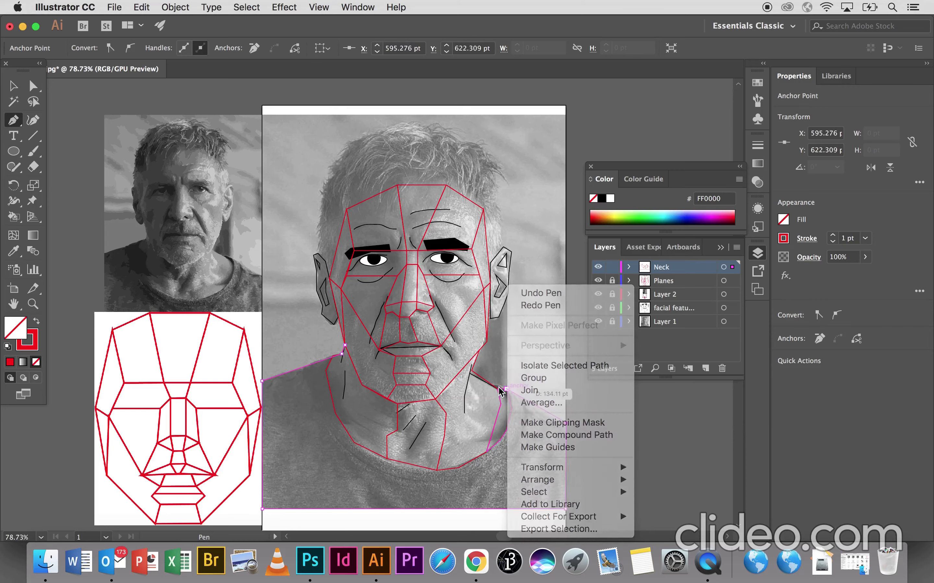
pyautogui.click(511, 408)
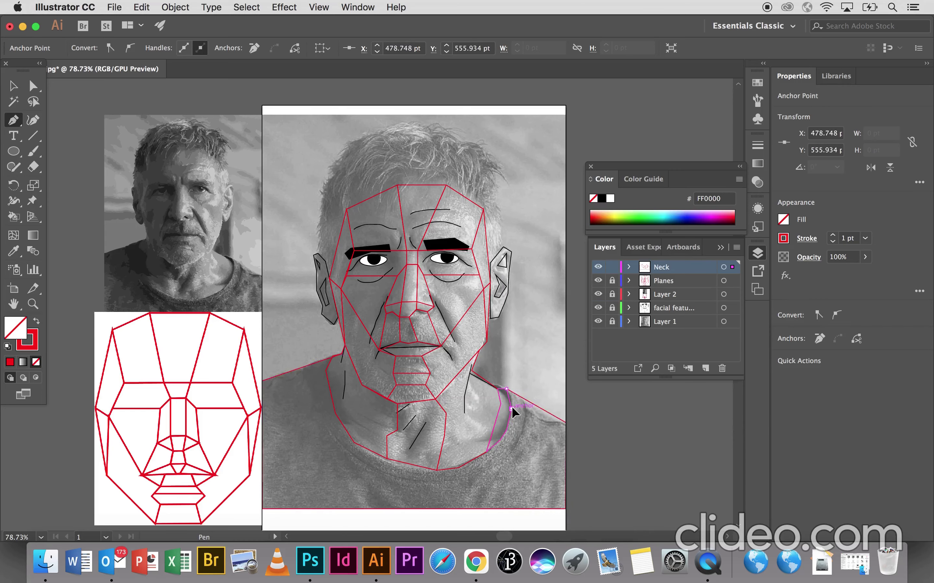
pyautogui.click(486, 452)
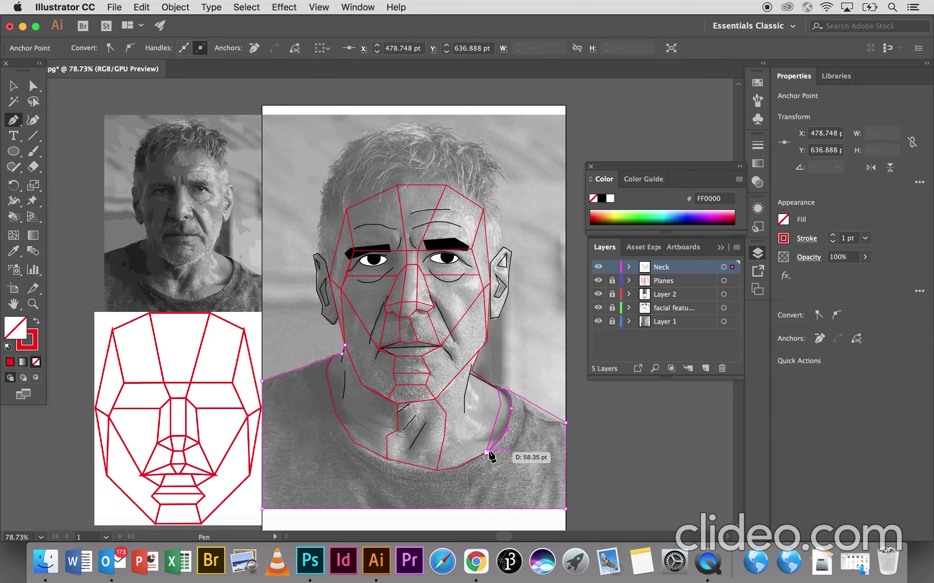
pyautogui.click(458, 468)
pyautogui.click(436, 470)
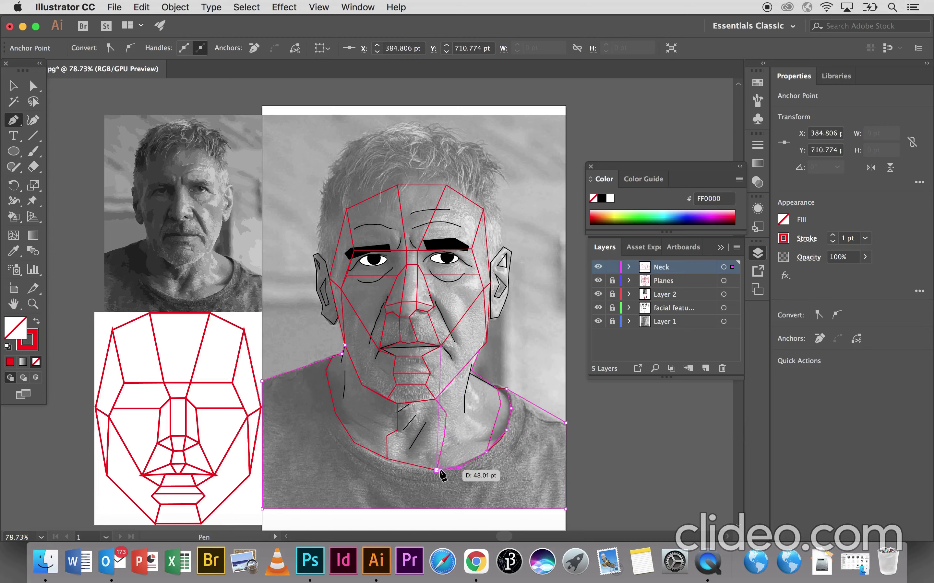
# Step: Trace the shirt outline along the lower edges of the throat and left neck planes and close it at the jaw corner
pyautogui.click(386, 458)
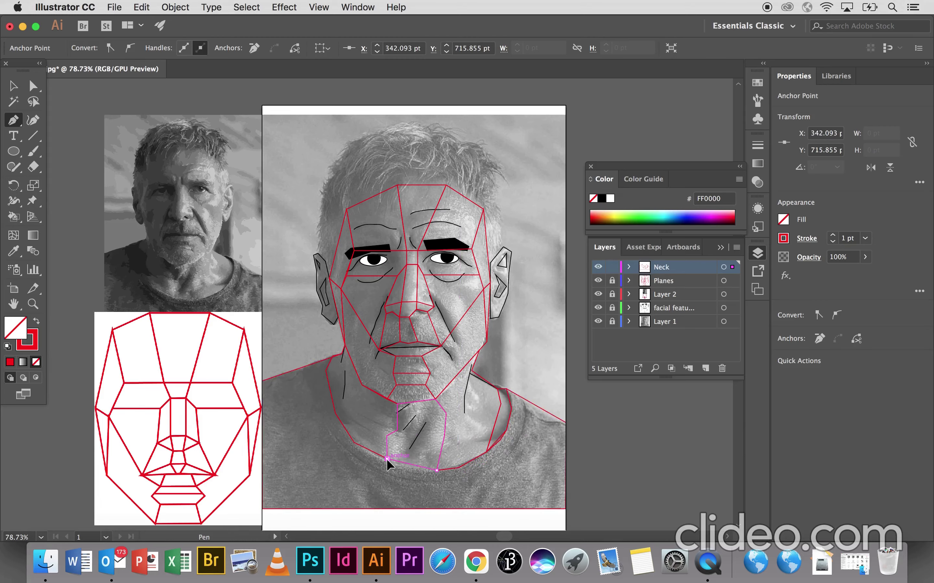
pyautogui.click(354, 443)
pyautogui.click(335, 414)
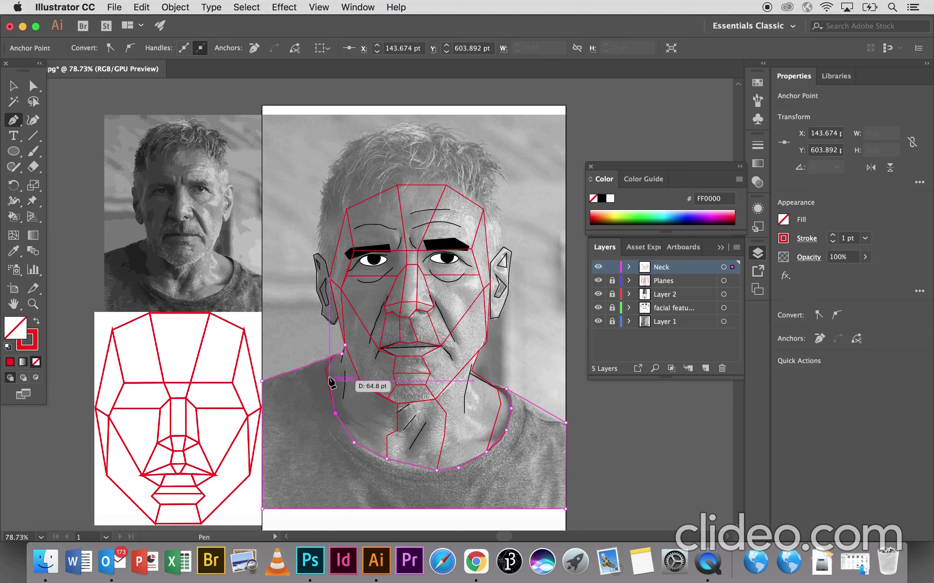
pyautogui.click(326, 370)
pyautogui.click(345, 345)
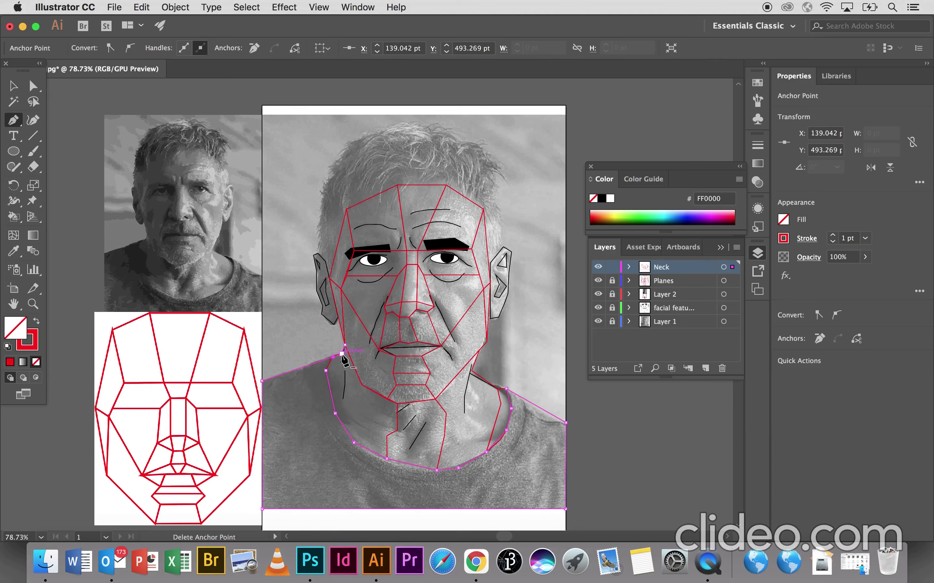
pyautogui.click(345, 345)
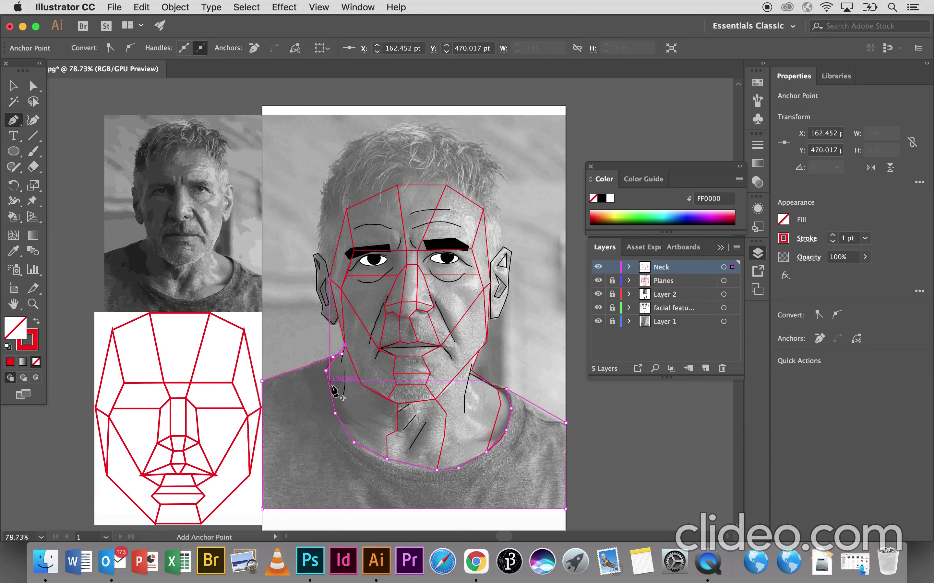
# Step: Select the closed shirt plane with the Direct Selection tool
pyautogui.click(14, 86)
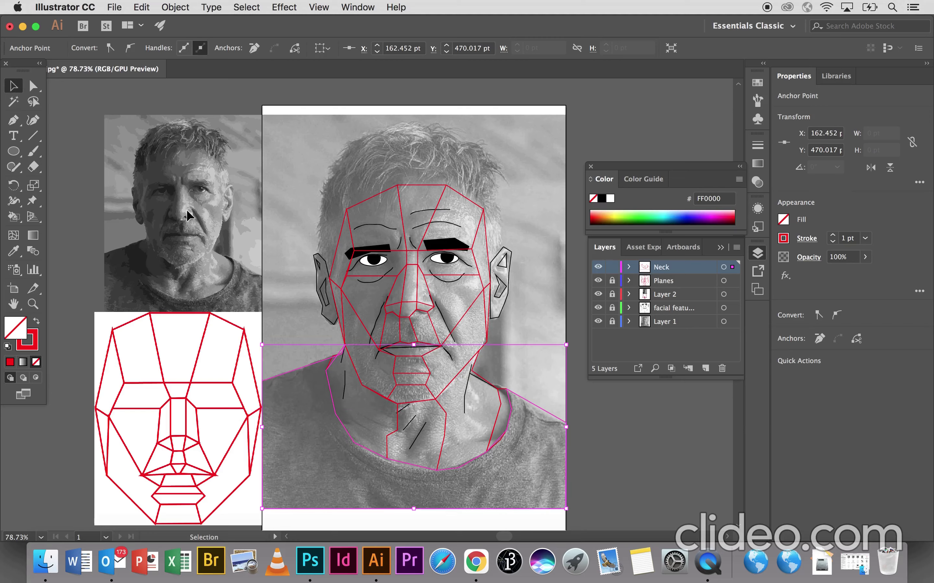
pyautogui.click(604, 419)
pyautogui.click(558, 419)
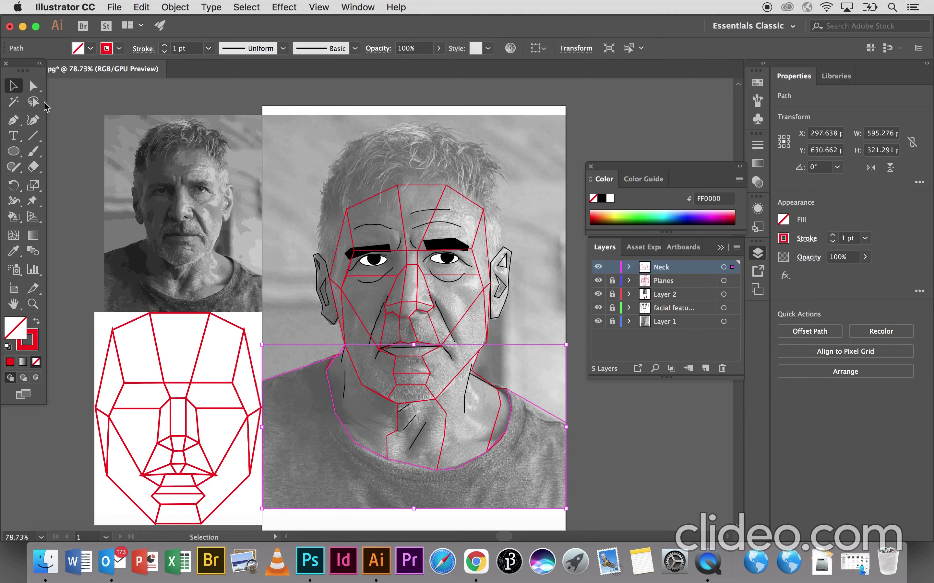
pyautogui.click(33, 86)
pyautogui.click(300, 279)
pyautogui.click(299, 372)
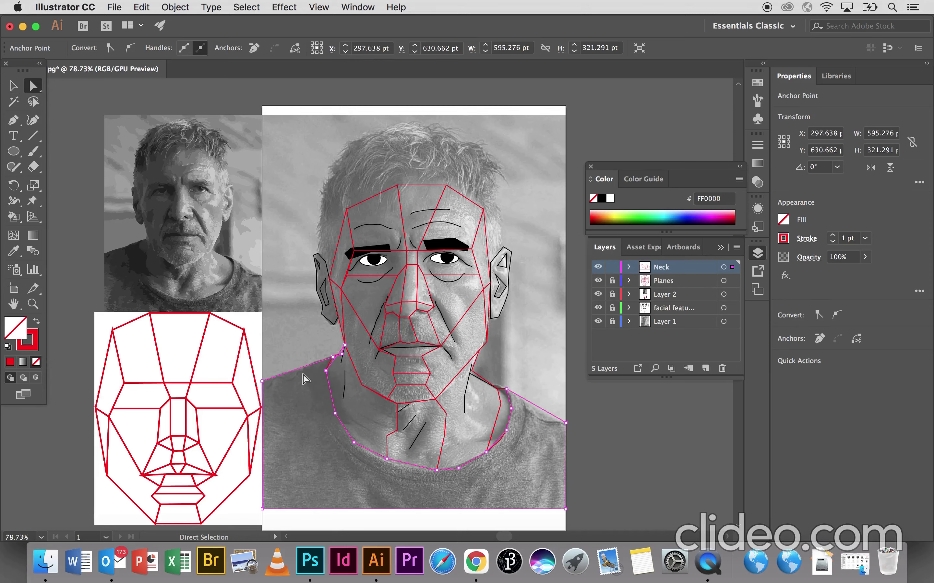
# Step: Fill the shirt plane with white (FFFFFF)
pyautogui.doubleClick(18, 336)
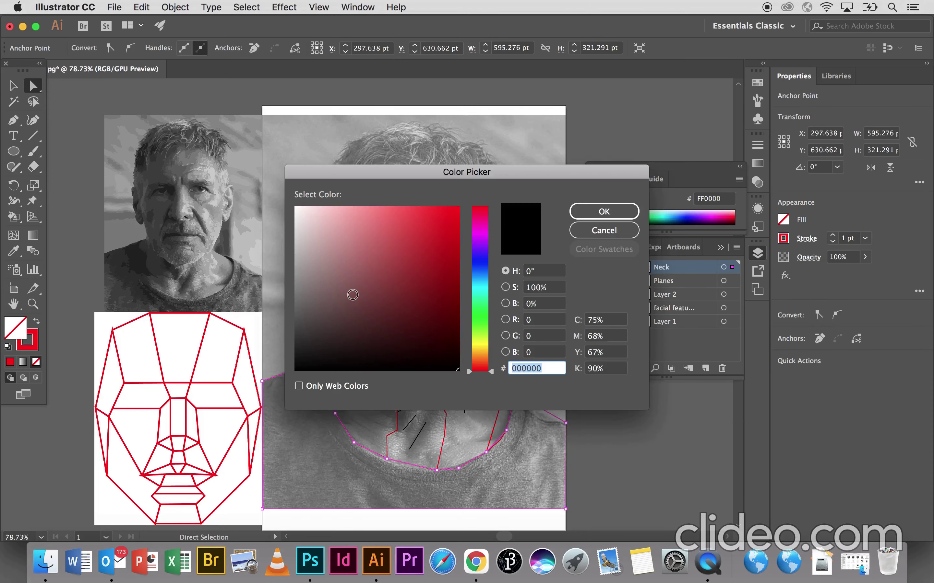
pyautogui.write('ffffff')
pyautogui.press('Return')
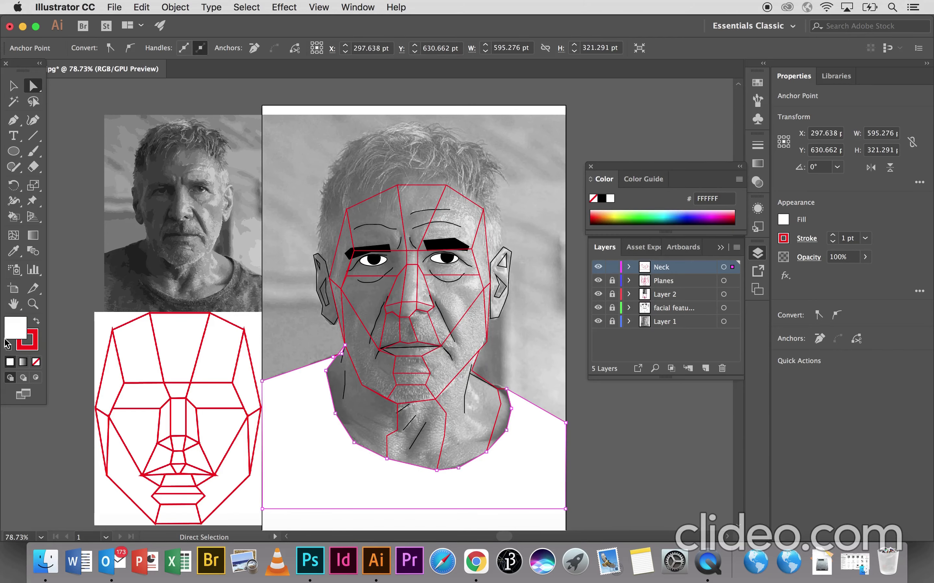
# Step: Fill the shirt plane with near-black 070707, remove its red stroke and deselect it
pyautogui.doubleClick(12, 329)
pyautogui.moveTo(357, 325); pyautogui.dragTo(300, 367)
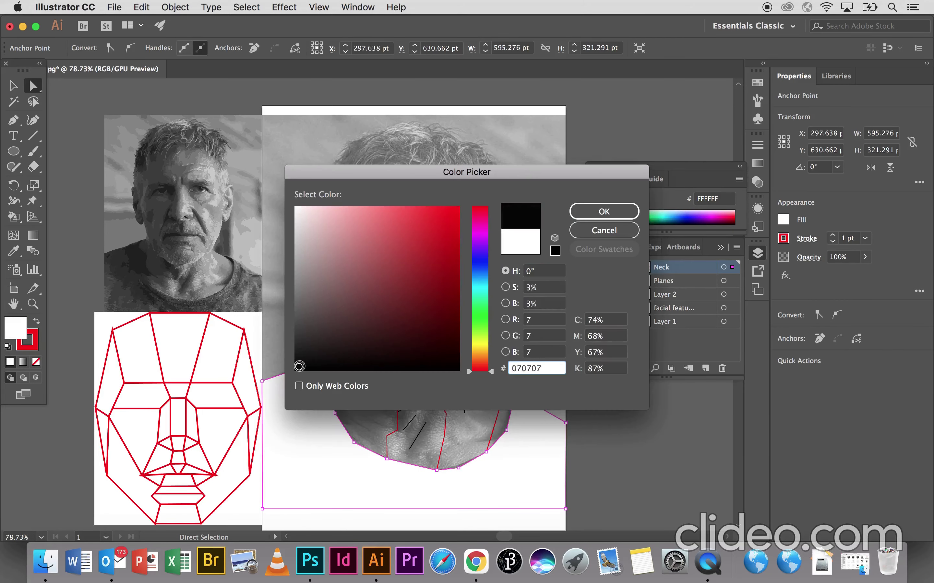
pyautogui.press('Return')
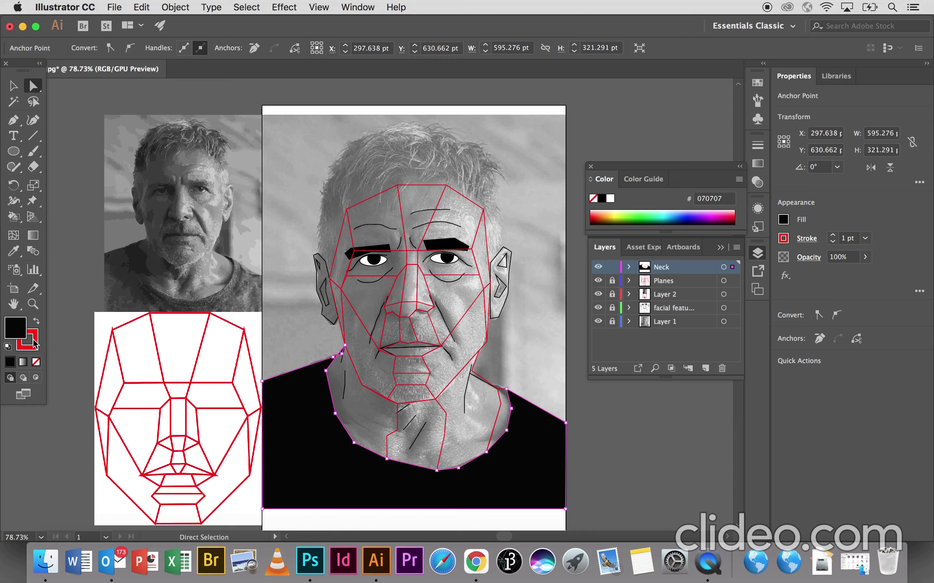
pyautogui.click(39, 362)
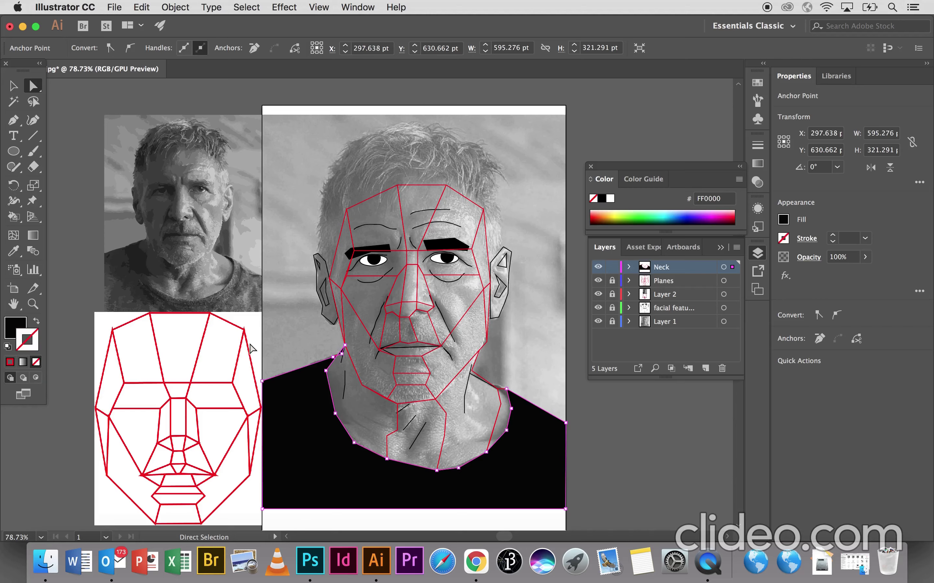
pyautogui.click(278, 332)
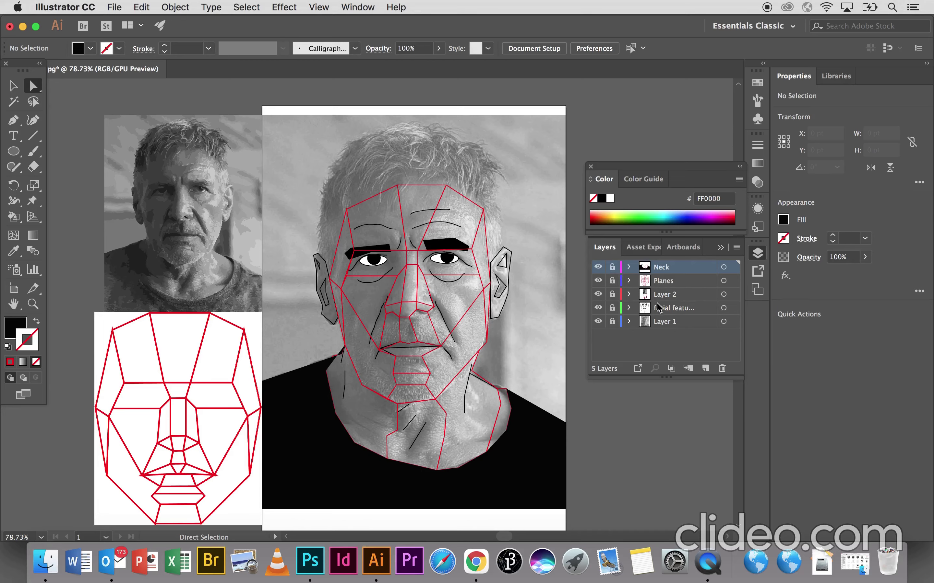
# Step: Add a new layer above the Neck layer and name it Hair
pyautogui.click(708, 368)
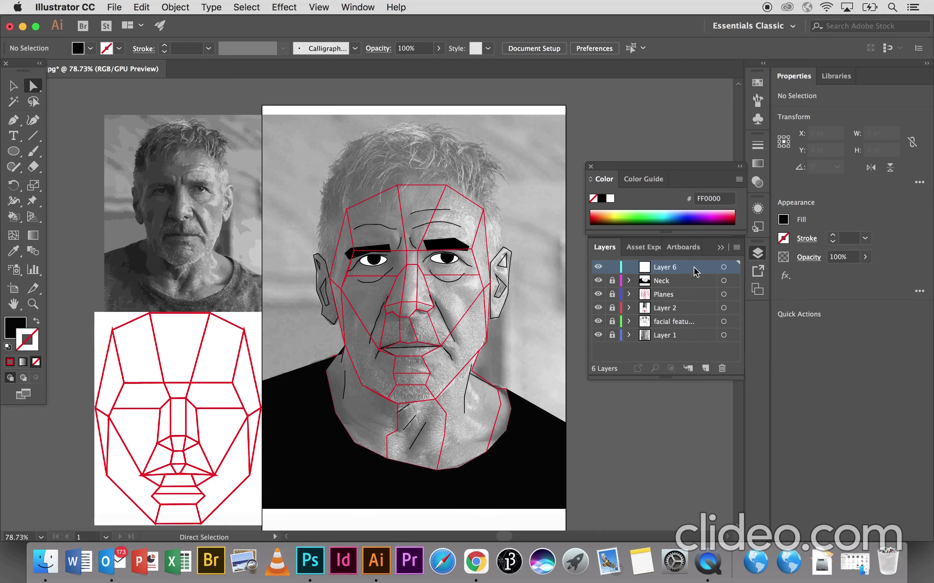
pyautogui.doubleClick(673, 270)
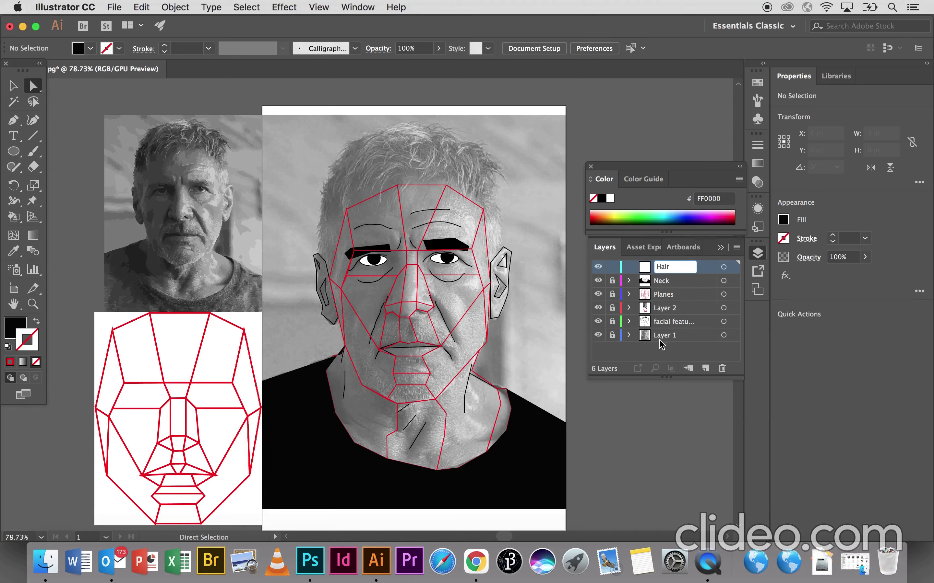
pyautogui.click(661, 355)
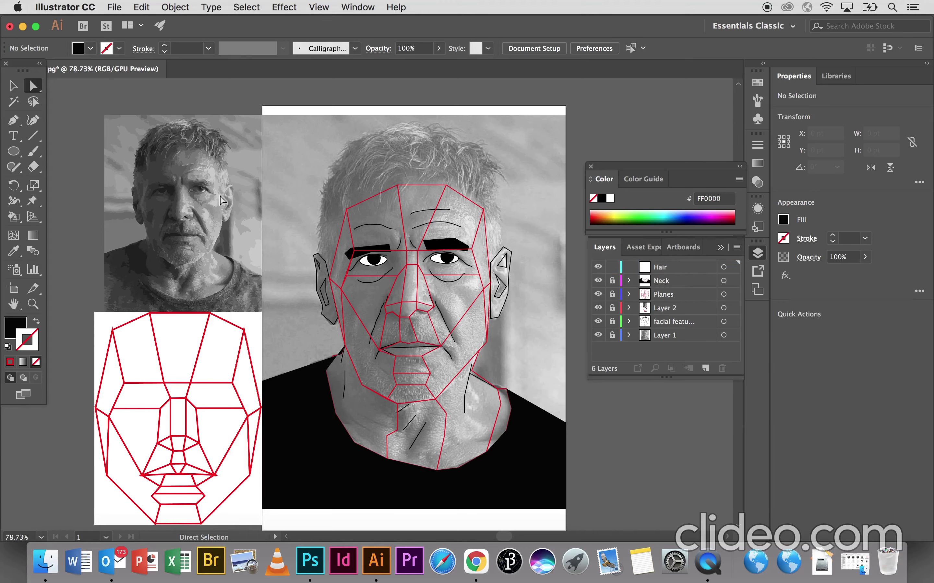
# Step: Set up the Pen tool with no fill and a white (FFFFFF) stroke
pyautogui.click(21, 127)
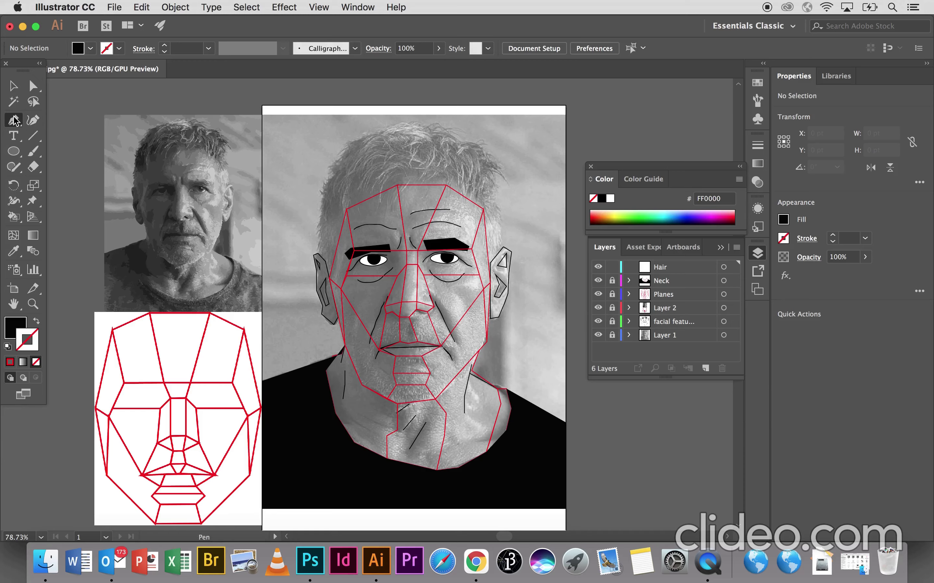
pyautogui.click(13, 329)
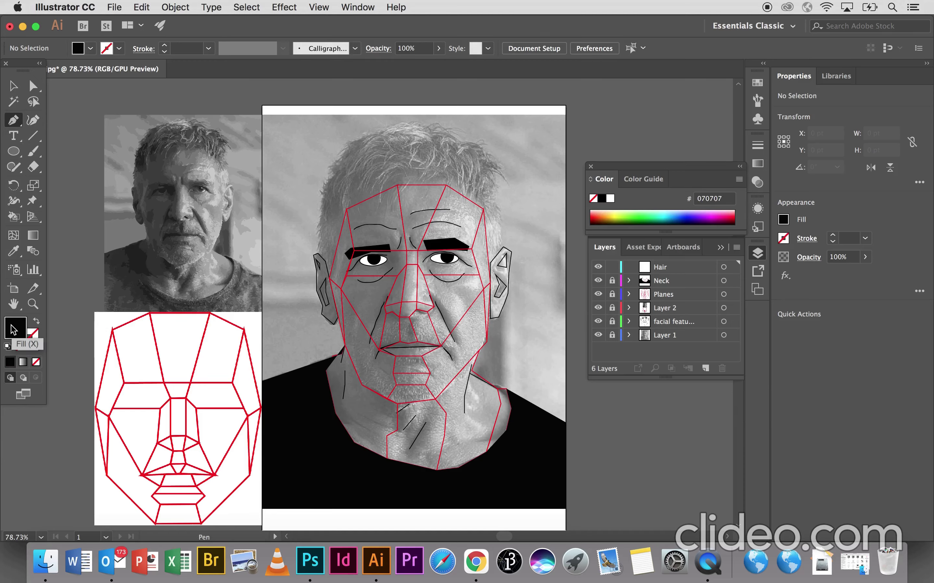
pyautogui.click(36, 363)
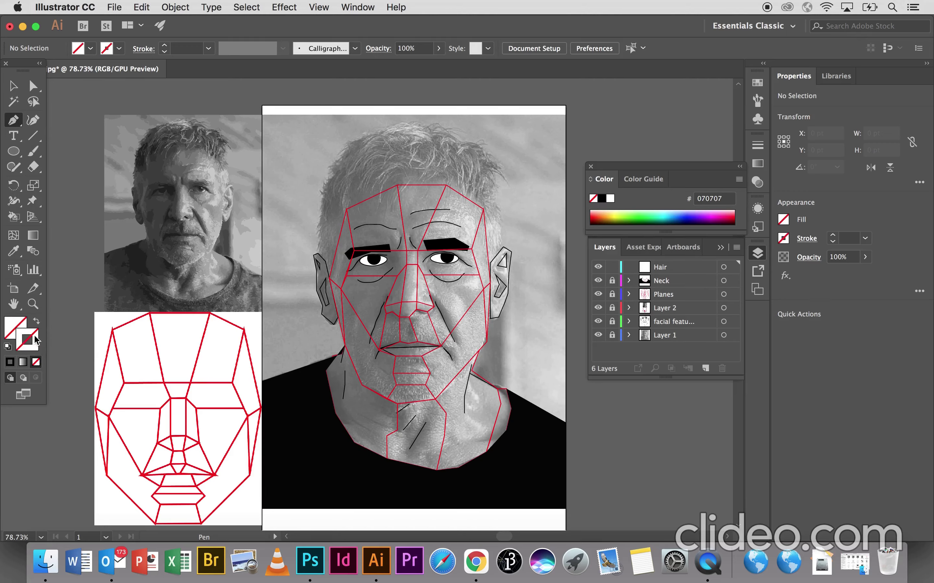
pyautogui.doubleClick(33, 334)
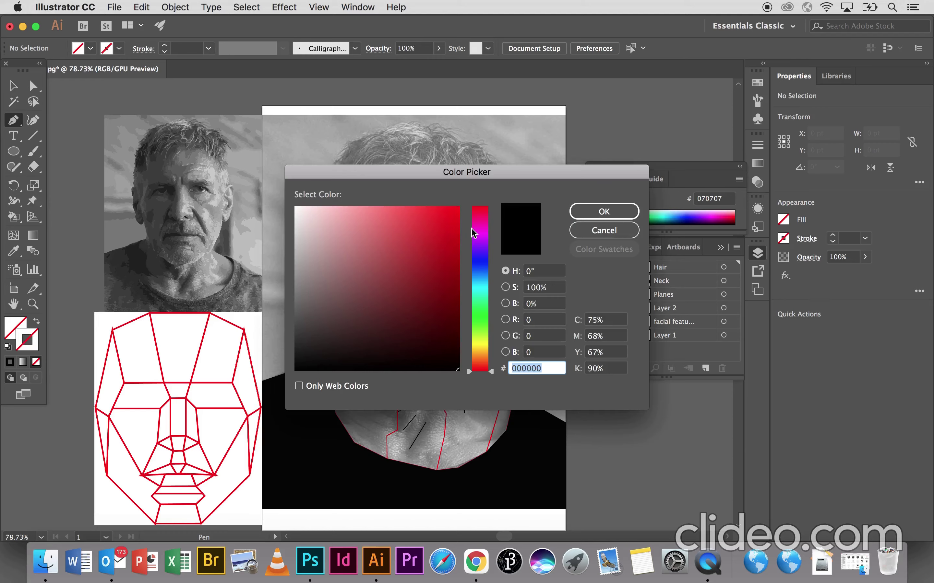
pyautogui.click(604, 211)
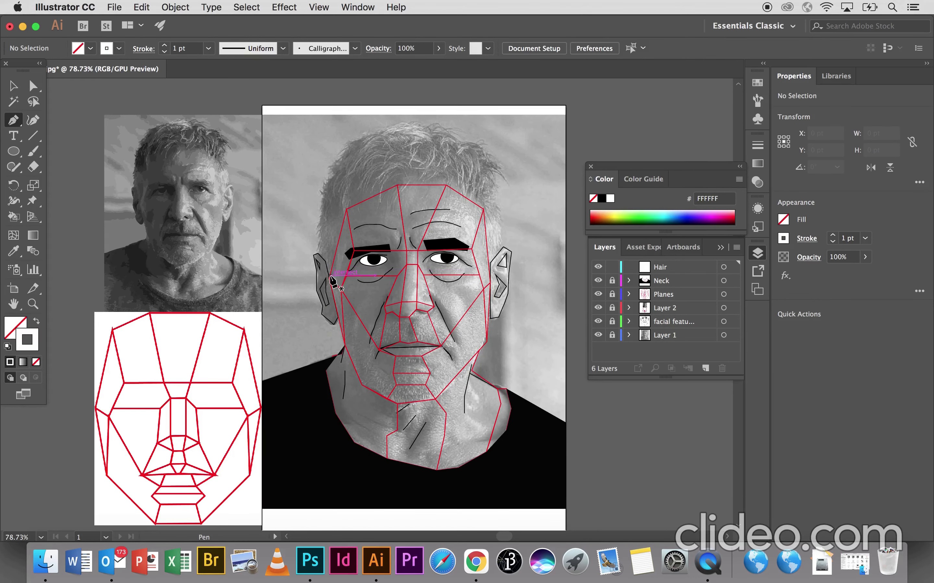
# Step: Trace the jagged hair edge from the top of the left ear up the left side of the head
pyautogui.click(329, 278)
pyautogui.click(326, 262)
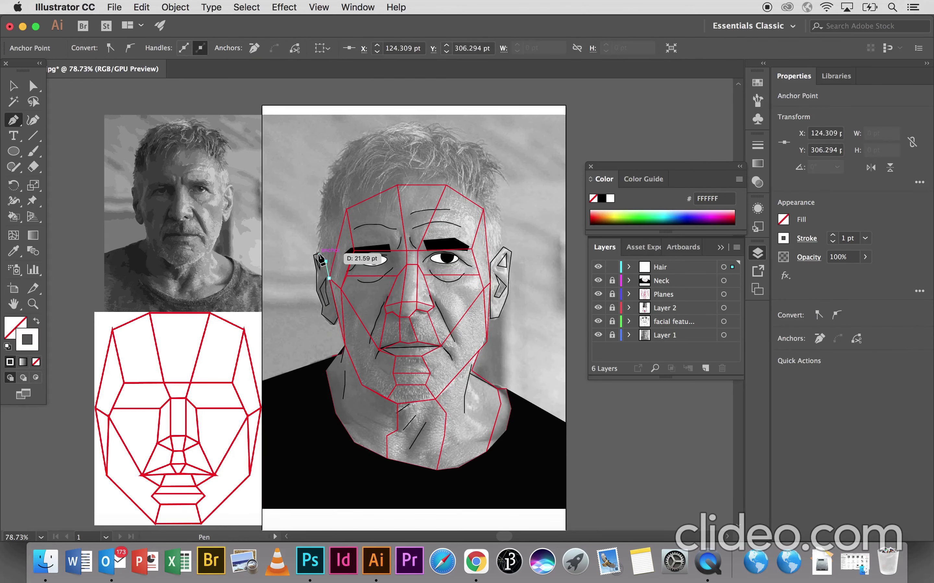
pyautogui.click(317, 254)
pyautogui.click(324, 239)
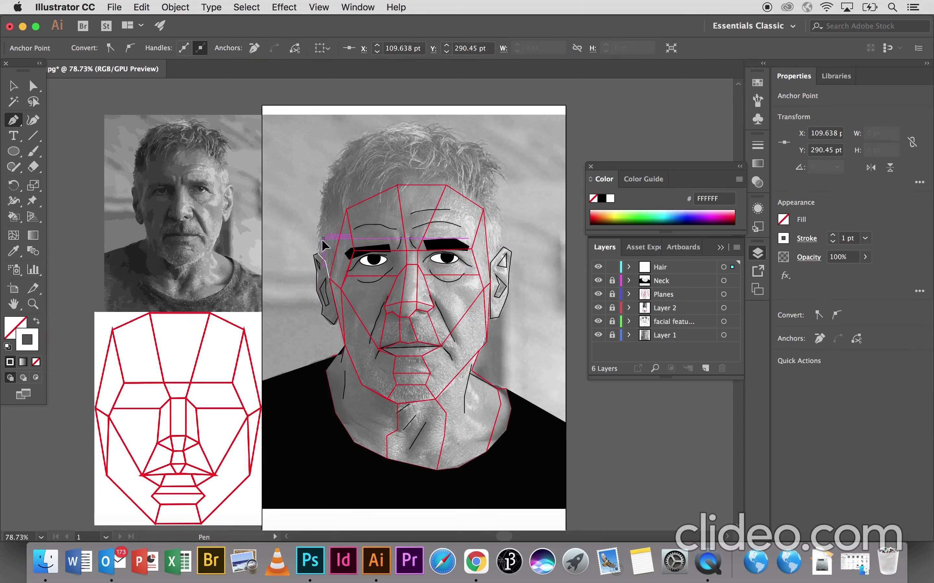
pyautogui.click(319, 243)
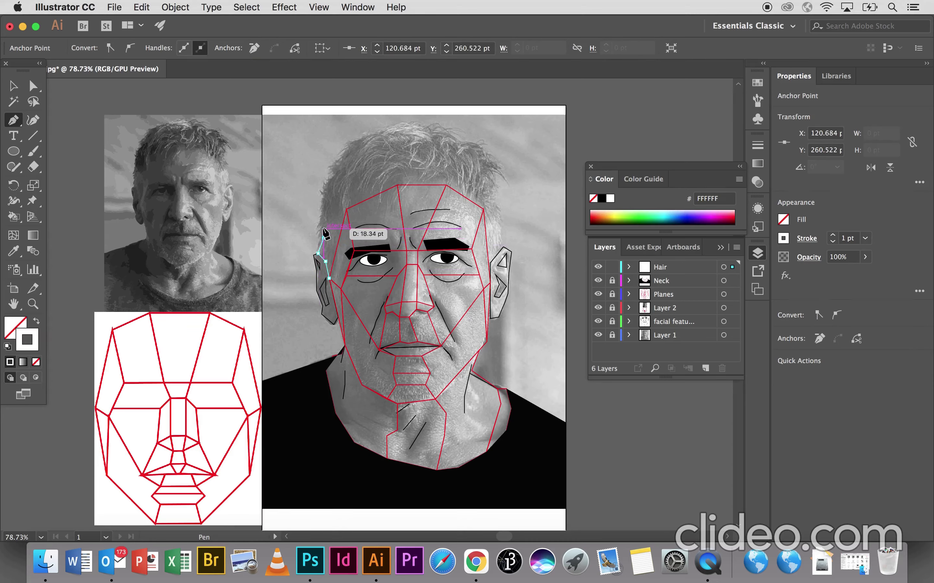
pyautogui.click(315, 233)
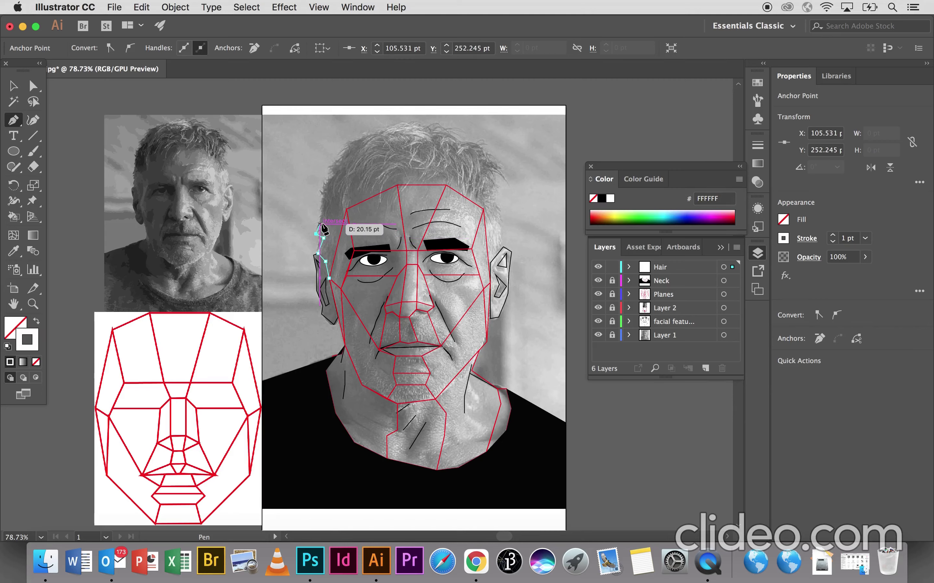
pyautogui.click(322, 209)
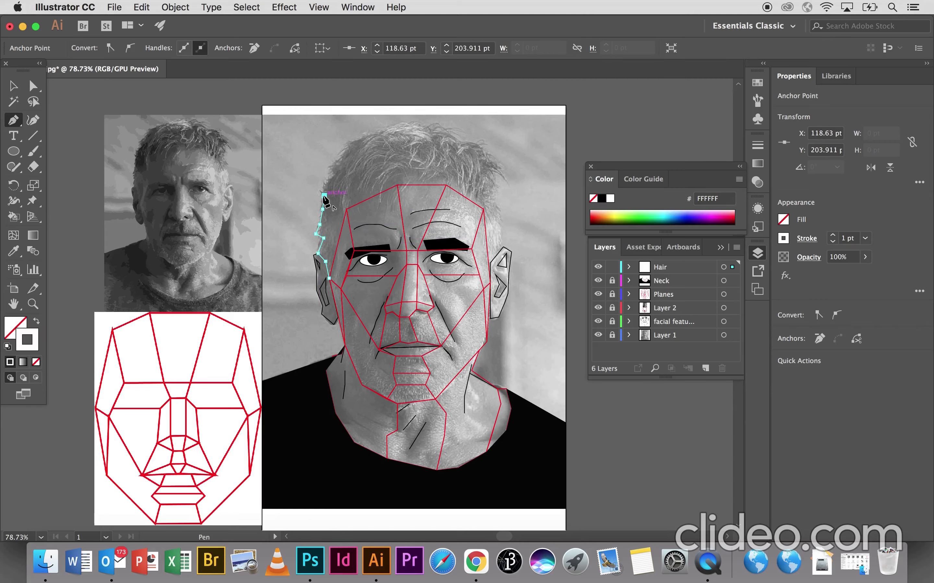
pyautogui.click(326, 178)
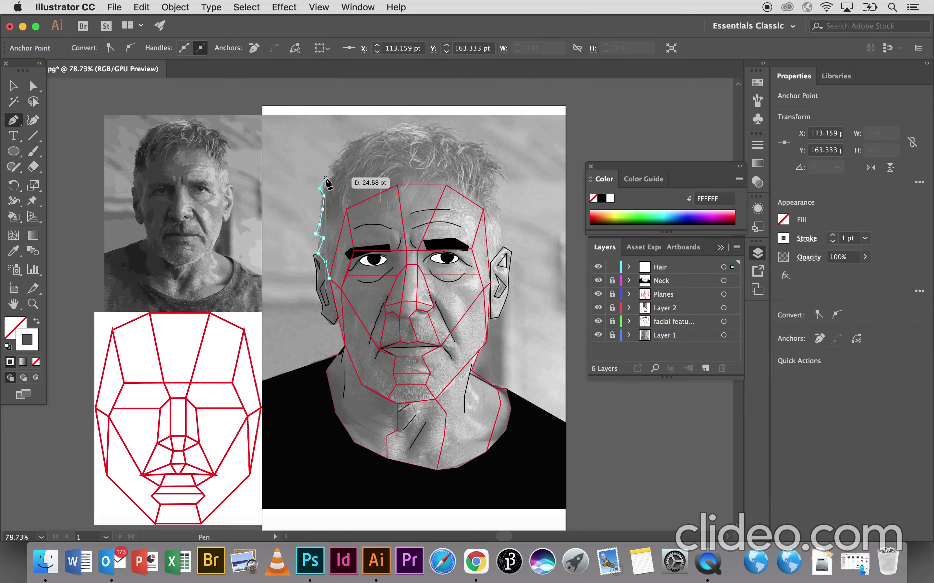
# Step: Continue the jagged hair outline over the upper-left curve of the head towards the crown
pyautogui.press('Escape')
pyautogui.click(328, 167)
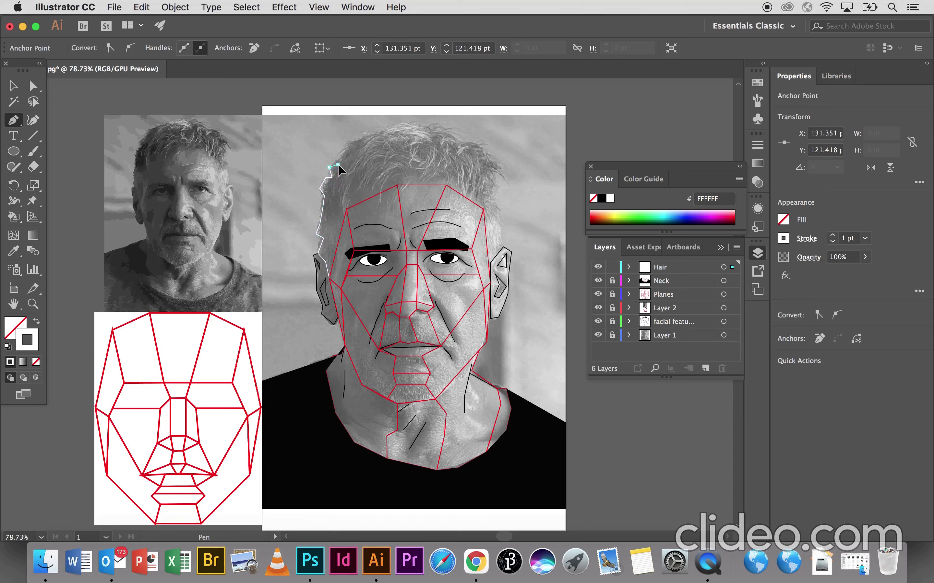
pyautogui.click(343, 150)
pyautogui.click(347, 143)
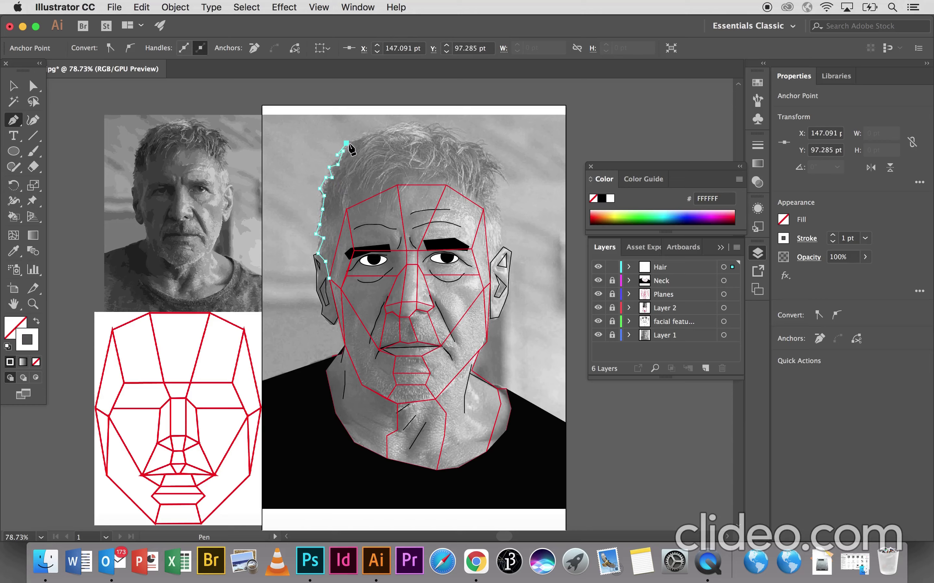
pyautogui.click(377, 133)
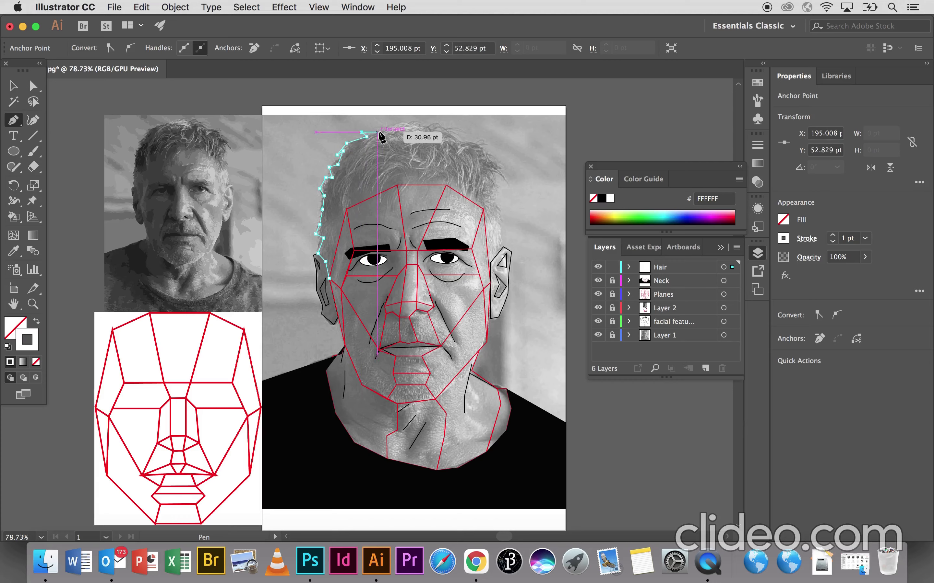
pyautogui.click(387, 126)
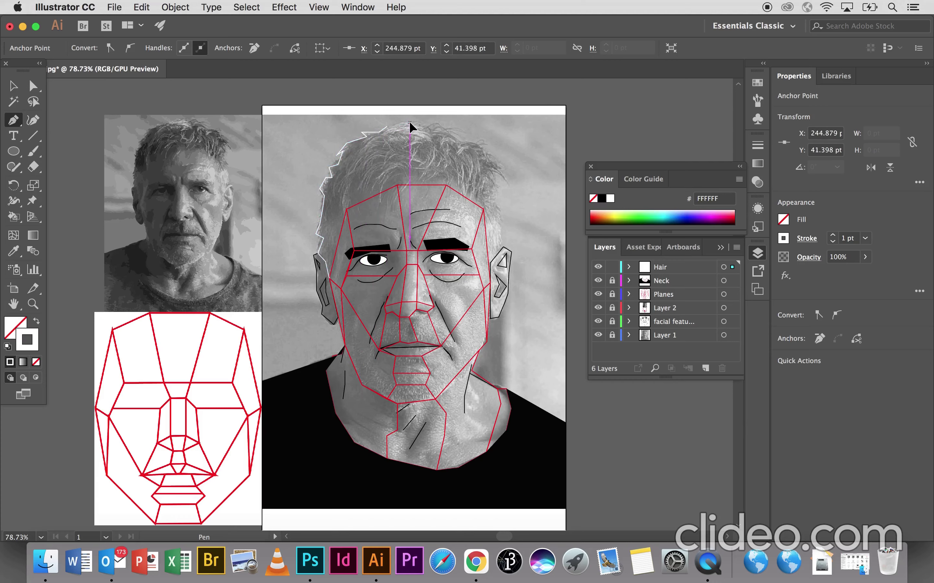
# Step: Extend the hair outline with spiky tufts across the crown and over the upper-right curve of the head
pyautogui.click(422, 125)
pyautogui.click(441, 122)
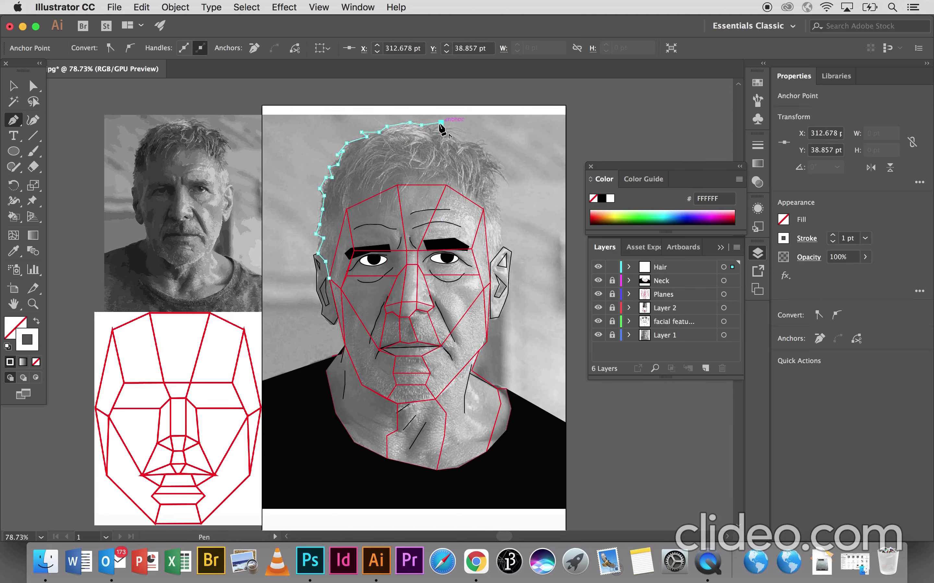
pyautogui.click(430, 129)
pyautogui.click(453, 127)
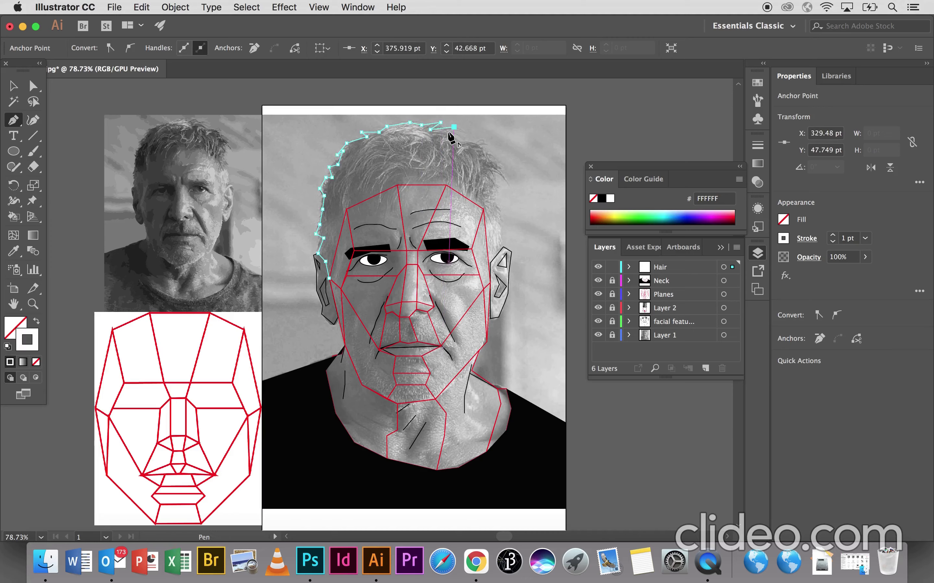
pyautogui.click(461, 138)
pyautogui.click(479, 146)
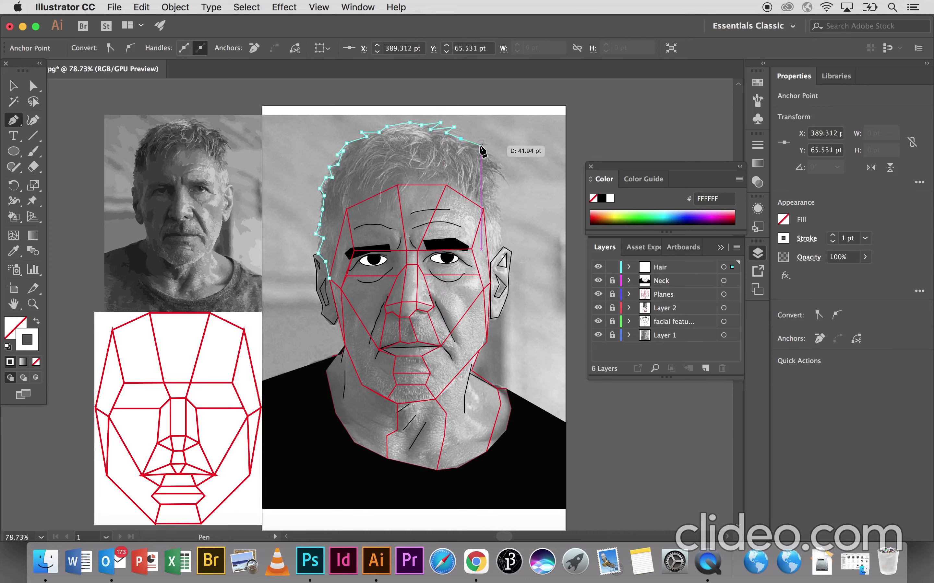
pyautogui.click(494, 156)
pyautogui.click(483, 156)
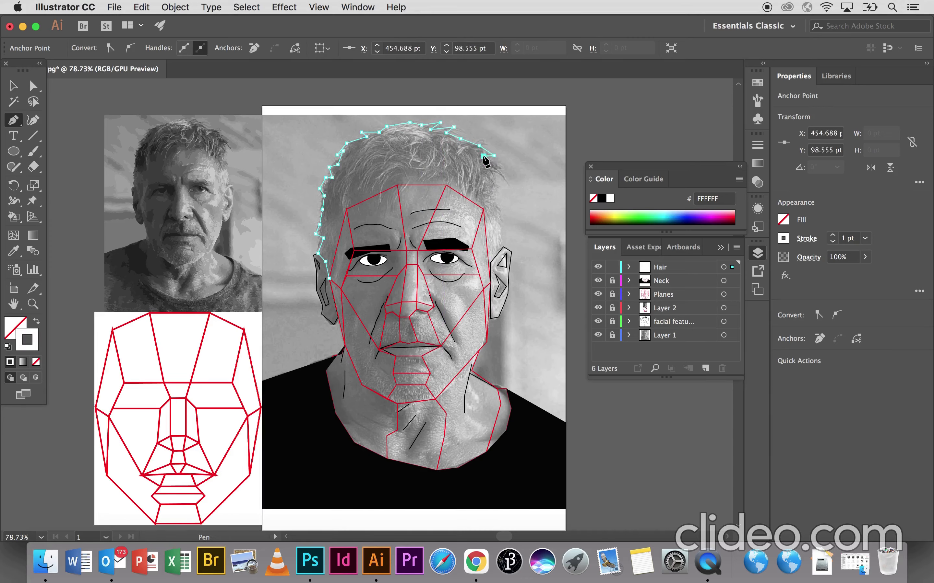
# Step: Trace the hair edge in short zigzags down the right side of the head to the right ear
pyautogui.click(500, 166)
pyautogui.click(490, 170)
pyautogui.click(506, 180)
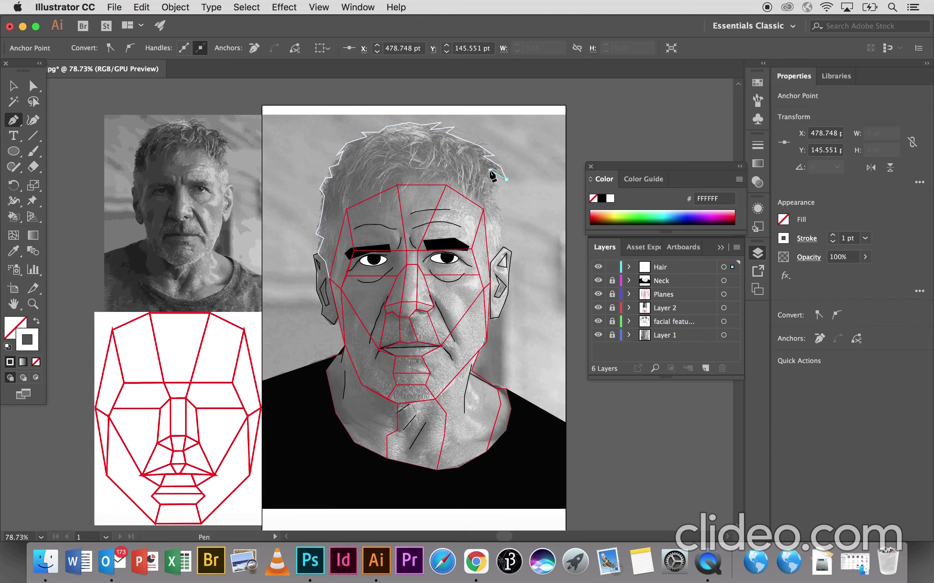
pyautogui.click(500, 185)
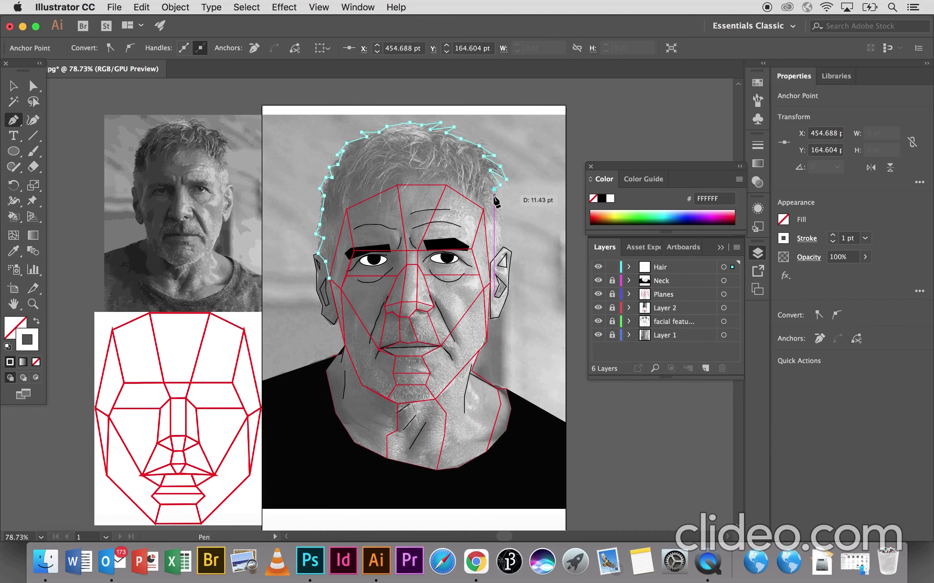
pyautogui.click(493, 189)
pyautogui.click(497, 196)
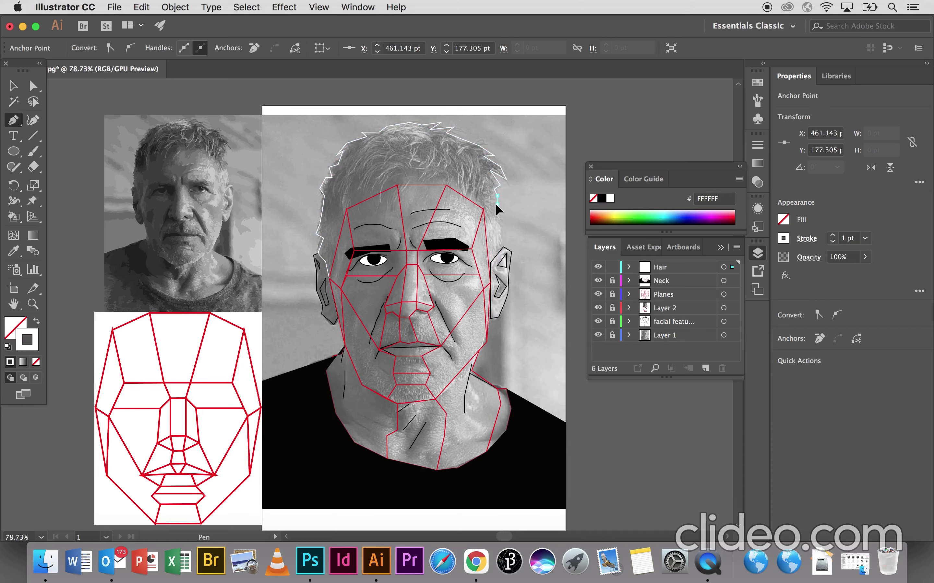
pyautogui.click(498, 204)
pyautogui.click(502, 214)
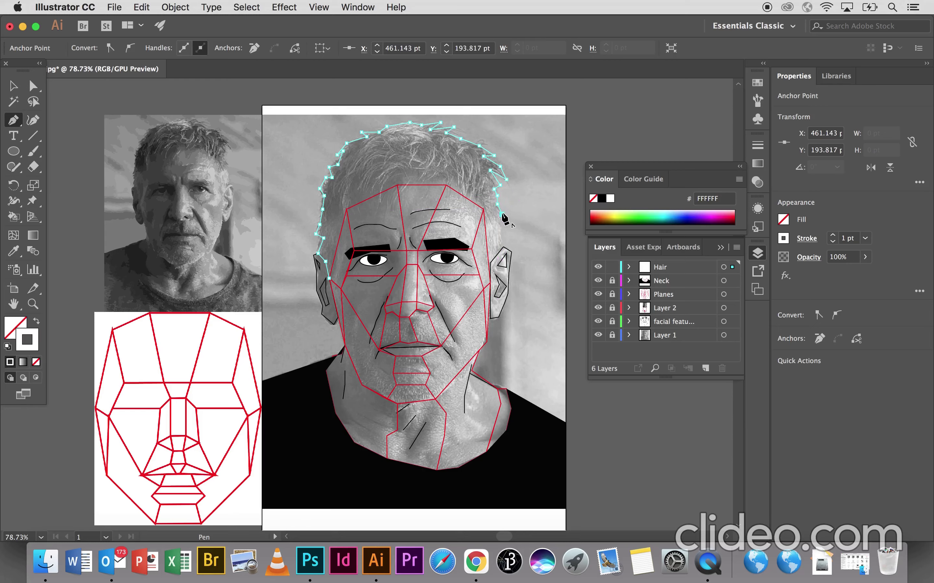
pyautogui.click(501, 230)
pyautogui.click(503, 247)
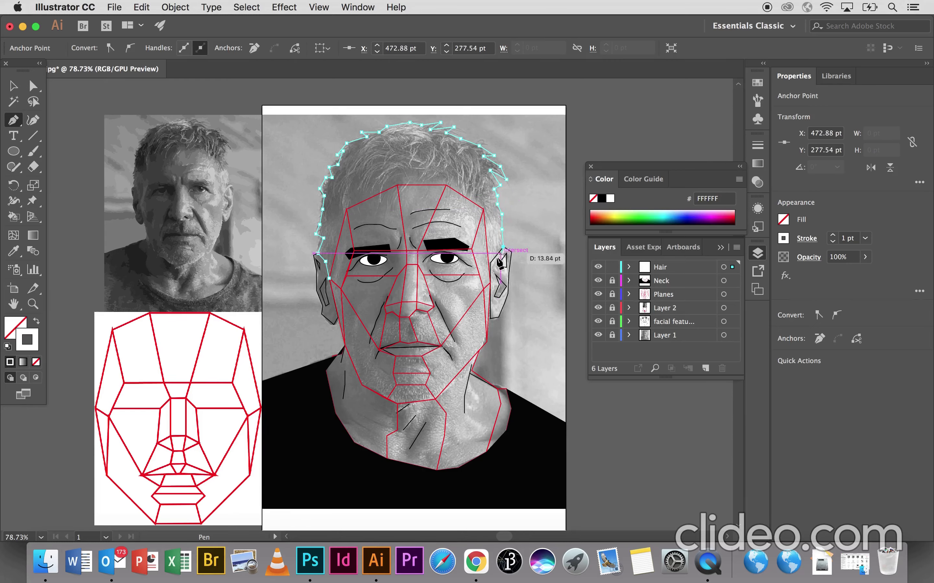
pyautogui.click(491, 263)
pyautogui.click(490, 277)
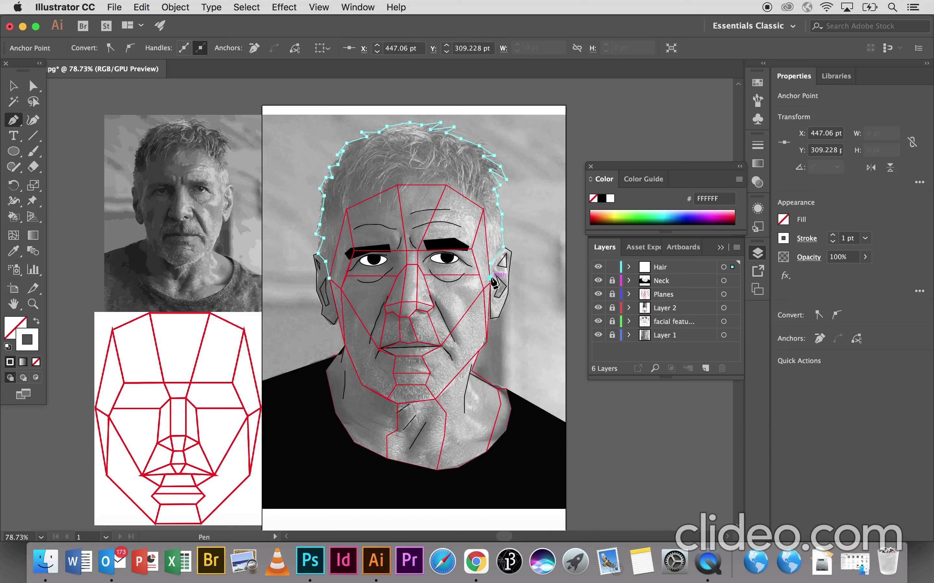
# Step: Close the hair outline along the upper corners of the forehead planes back to its starting point, and deselect it
pyautogui.click(483, 209)
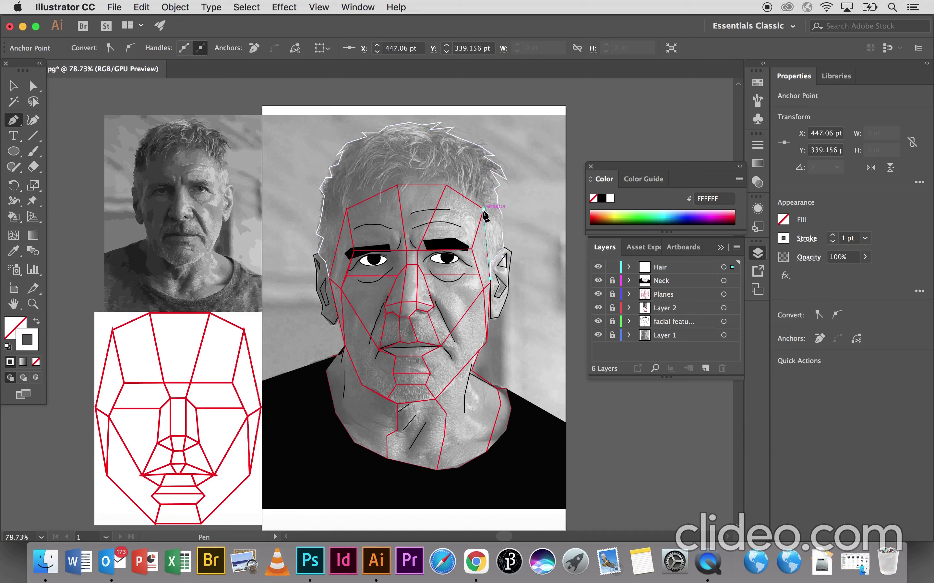
pyautogui.click(446, 186)
pyautogui.click(397, 186)
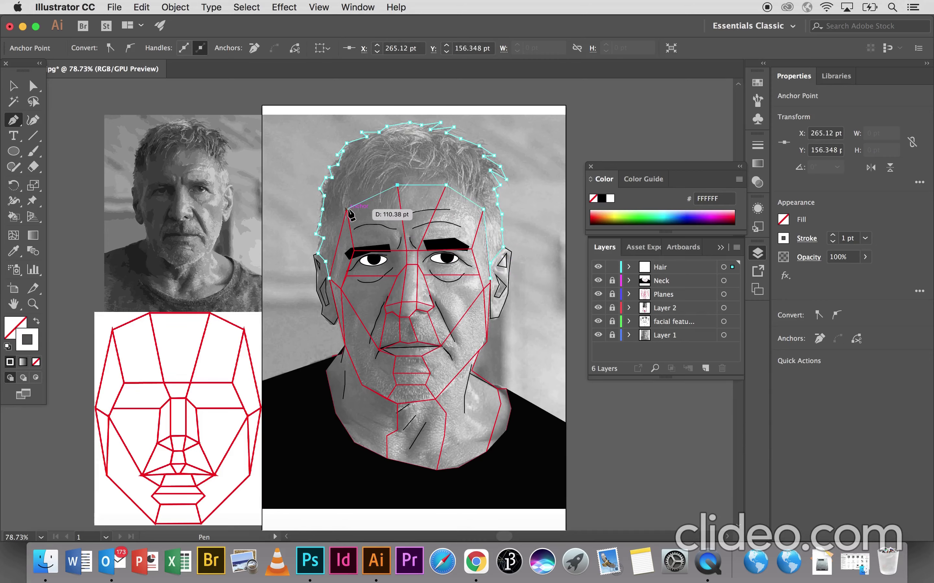
pyautogui.click(346, 210)
pyautogui.click(329, 277)
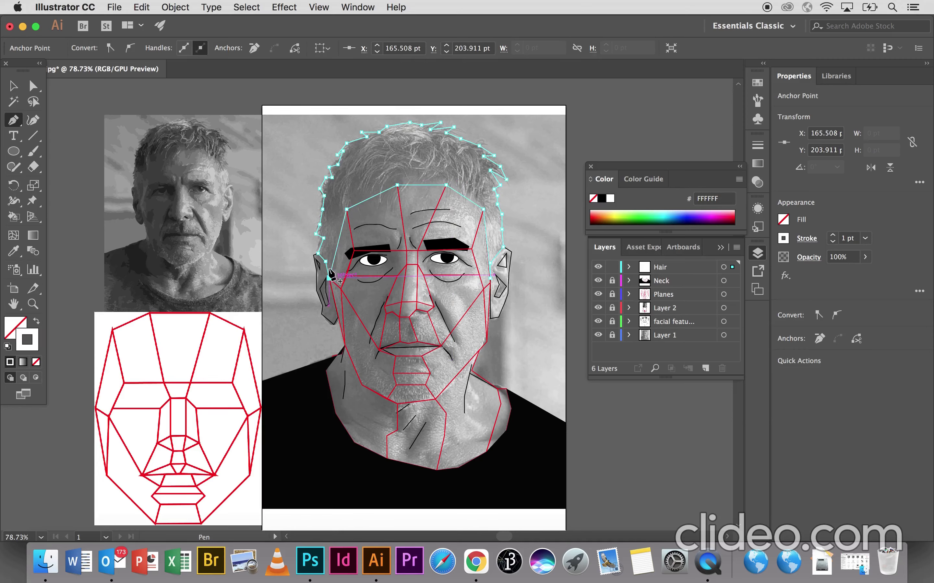
pyautogui.click(354, 181)
pyautogui.keyDown('super'); pyautogui.click(390, 166); pyautogui.keyUp('super')
pyautogui.keyDown('super'); pyautogui.click(391, 170); pyautogui.keyUp('super')
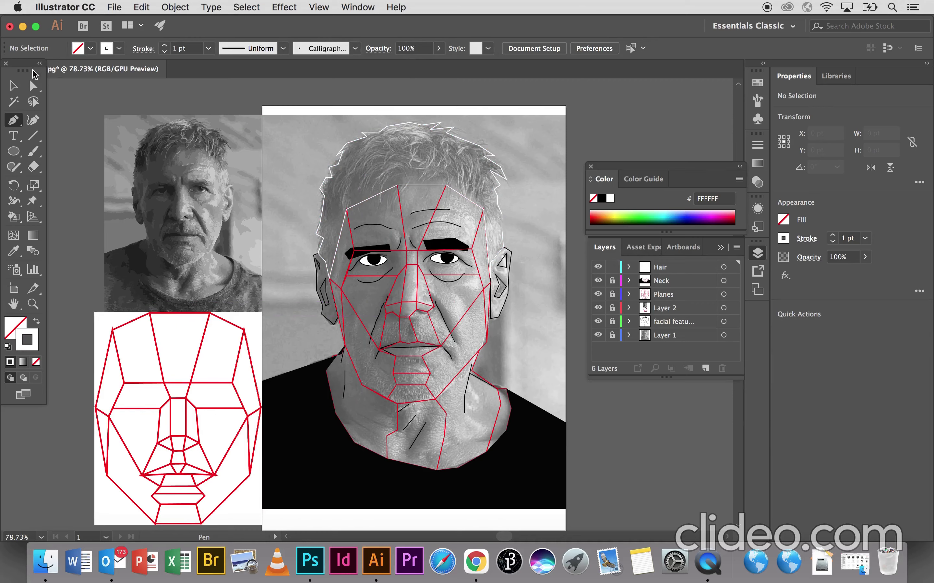
# Step: Change the hair outline's stroke colour to black (000000) and deselect it
pyautogui.click(13, 86)
pyautogui.click(329, 176)
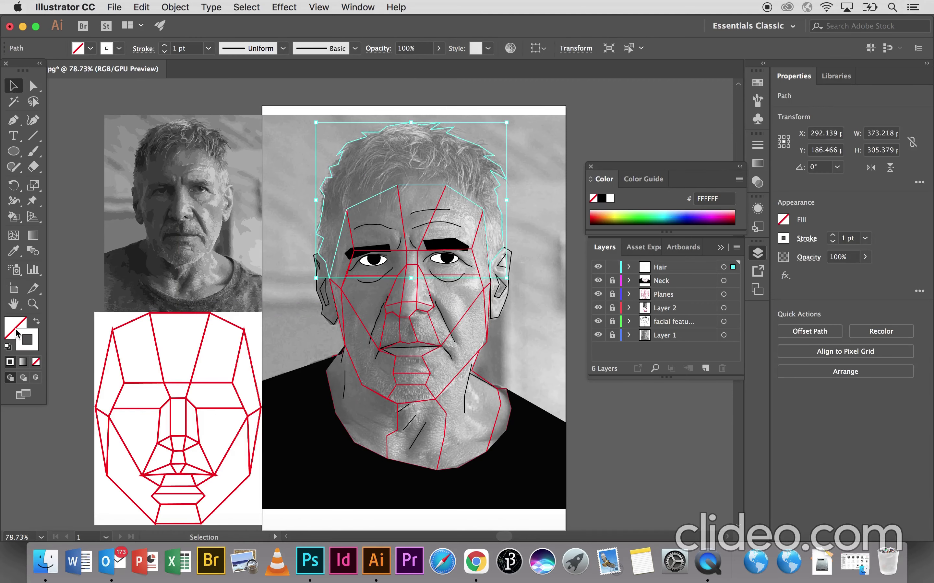
pyautogui.doubleClick(29, 348)
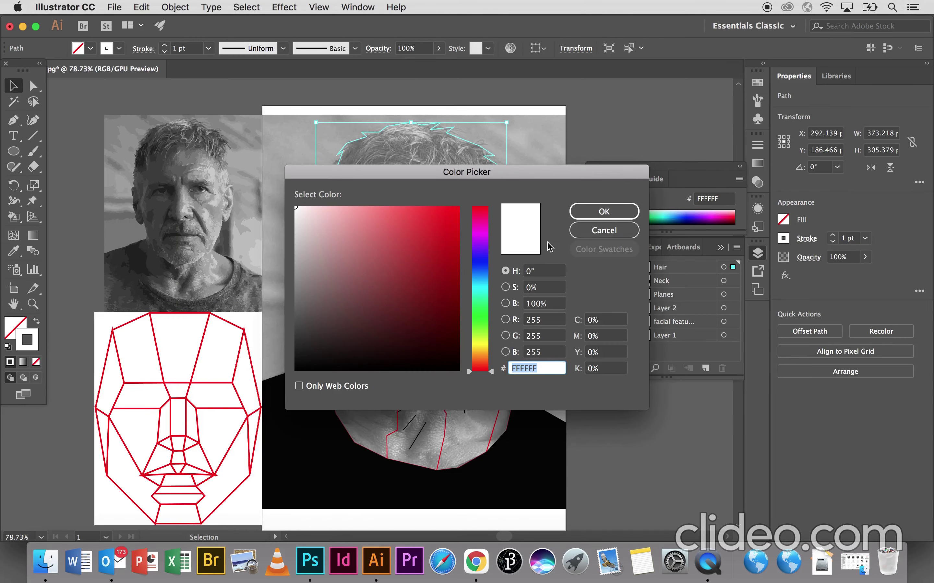
pyautogui.click(604, 232)
pyautogui.click(414, 148)
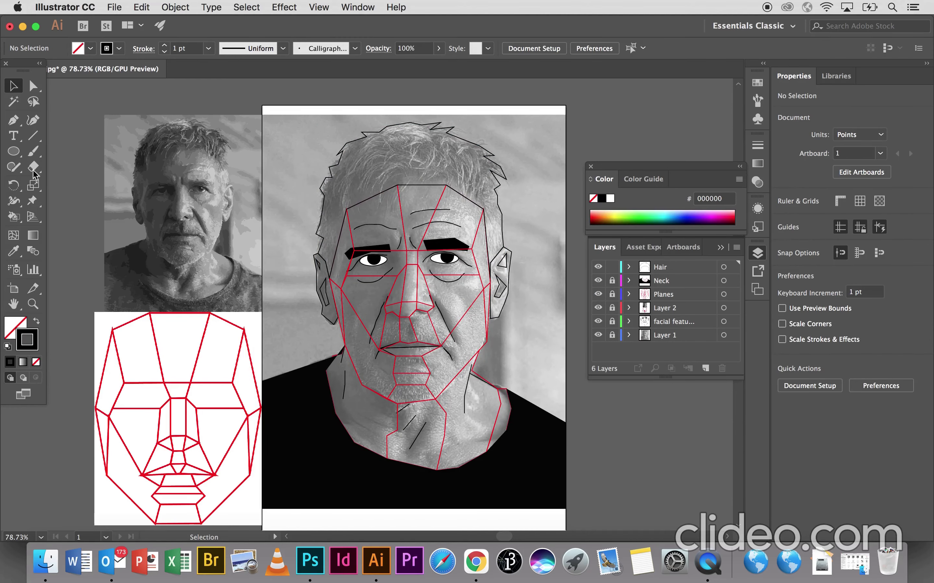
# Step: Paint two vertical test strokes beside the head with the Paintbrush, one at 1 pt and one at 0.5 pt
pyautogui.click(33, 156)
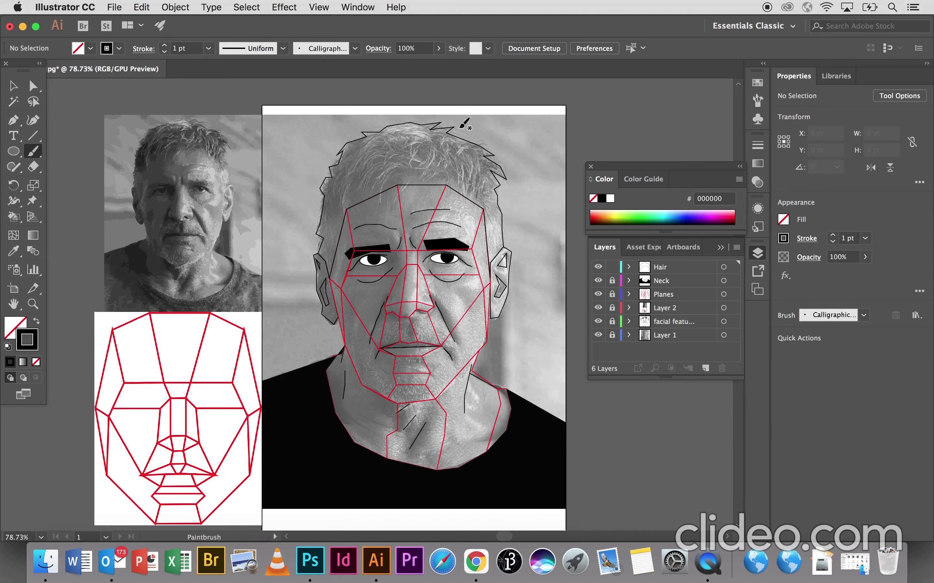
pyautogui.moveTo(532, 131); pyautogui.dragTo(537, 202)
pyautogui.click(165, 55)
pyautogui.click(164, 53)
pyautogui.moveTo(544, 130); pyautogui.dragTo(540, 215)
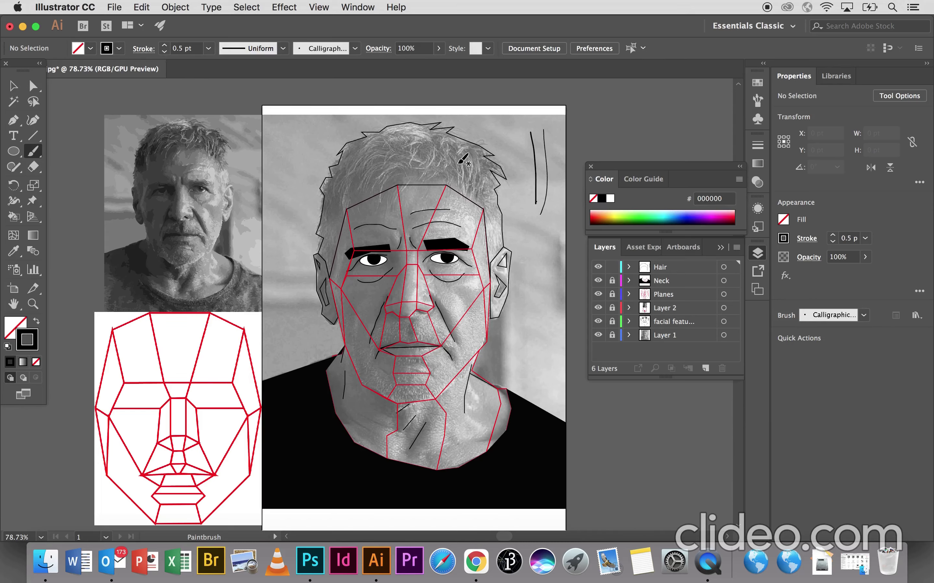
# Step: Paint 0.5 pt black hair strands along the fringe, the crown and both sides of the hair
pyautogui.moveTo(457, 161)
pyautogui.mouseDown()
pyautogui.moveTo(457, 195)
pyautogui.moveTo(461, 165)
pyautogui.mouseUp()
pyautogui.moveTo(390, 168)
pyautogui.mouseDown()
pyautogui.moveTo(373, 201)
pyautogui.moveTo(393, 175)
pyautogui.moveTo(356, 189)
pyautogui.moveTo(382, 172)
pyautogui.moveTo(388, 204)
pyautogui.mouseUp()
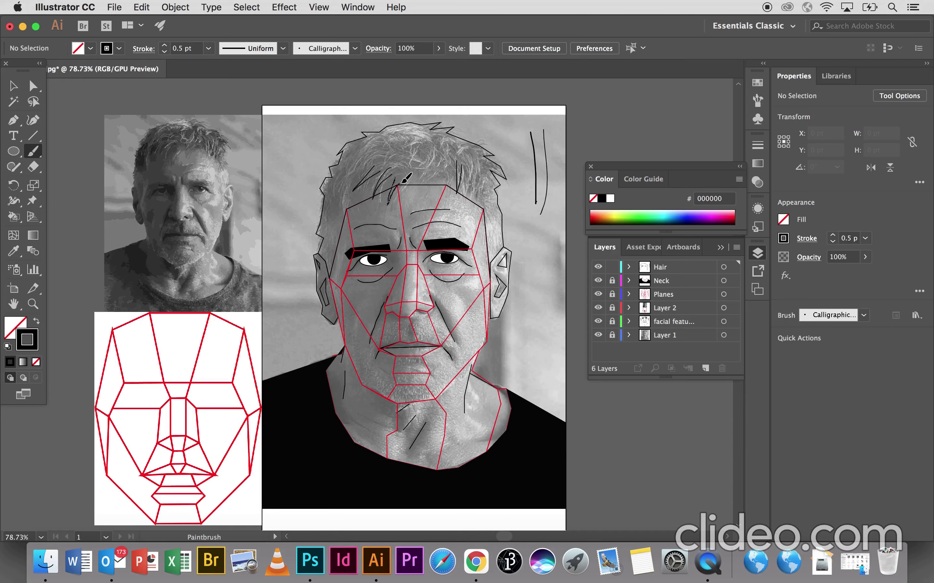
pyautogui.moveTo(343, 170); pyautogui.dragTo(338, 183)
pyautogui.moveTo(416, 143)
pyautogui.mouseDown()
pyautogui.moveTo(409, 173)
pyautogui.moveTo(420, 148)
pyautogui.moveTo(420, 175)
pyautogui.moveTo(439, 150)
pyautogui.mouseUp()
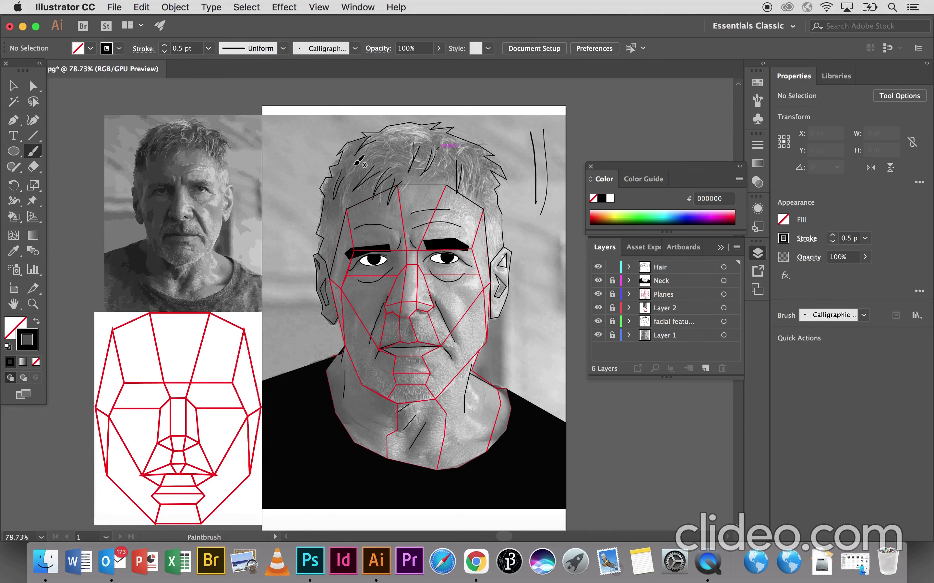
pyautogui.moveTo(364, 162)
pyautogui.mouseDown()
pyautogui.moveTo(343, 214)
pyautogui.moveTo(350, 193)
pyautogui.moveTo(323, 230)
pyautogui.mouseUp()
pyautogui.moveTo(462, 154); pyautogui.dragTo(470, 185)
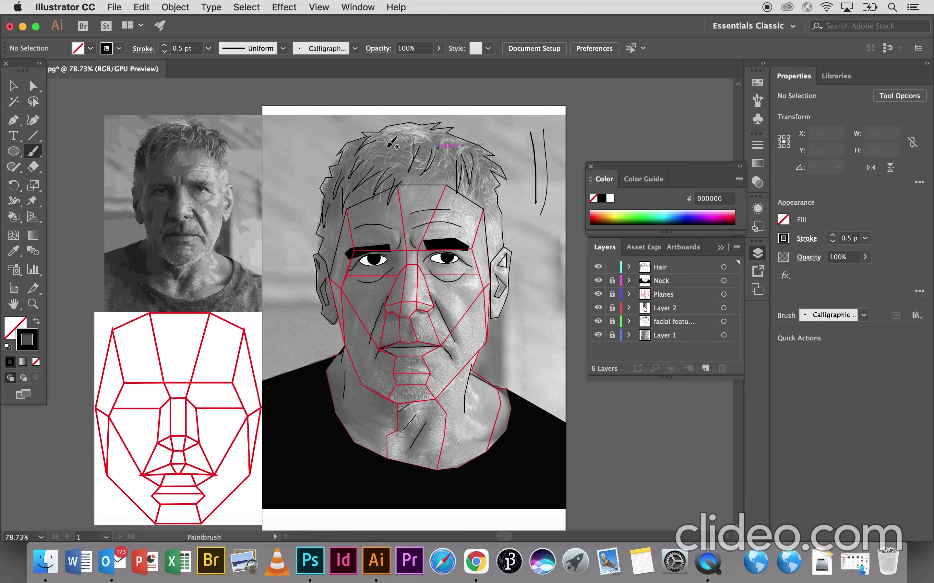
# Step: Undo unwanted brush strokes in the hair and paint replacement short strands around the crown and fringe
pyautogui.press('super+z')
pyautogui.moveTo(377, 150)
pyautogui.mouseDown()
pyautogui.moveTo(361, 171)
pyautogui.moveTo(384, 154)
pyautogui.mouseUp()
pyautogui.press('super+z')
pyautogui.moveTo(441, 162)
pyautogui.mouseDown()
pyautogui.moveTo(424, 184)
pyautogui.moveTo(449, 167)
pyautogui.mouseUp()
pyautogui.moveTo(461, 146)
pyautogui.mouseDown()
pyautogui.moveTo(457, 143)
pyautogui.moveTo(438, 142)
pyautogui.moveTo(421, 176)
pyautogui.mouseUp()
pyautogui.press('super+z')
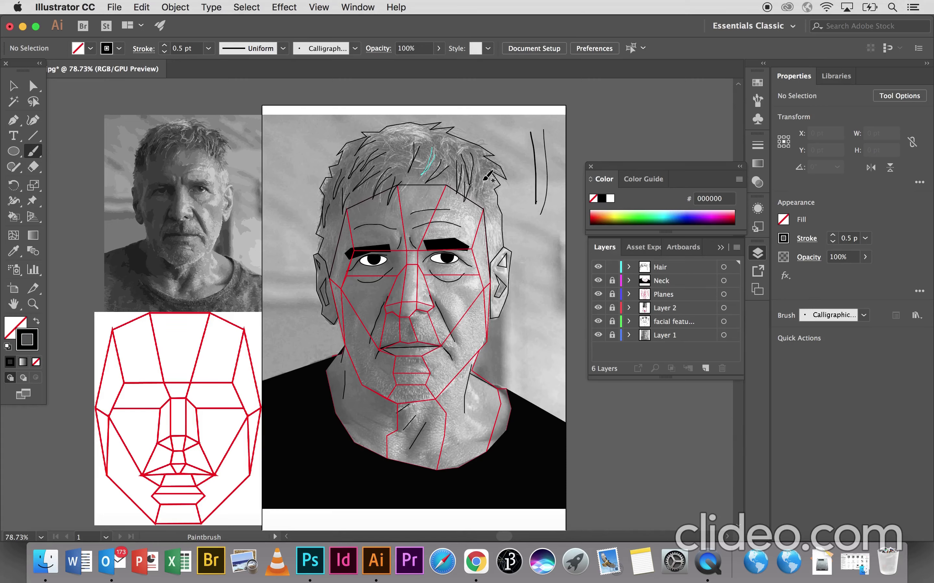
# Step: Paint more short strands on both sides of the hair and hide the photo on Layer 1
pyautogui.moveTo(477, 157); pyautogui.dragTo(477, 186)
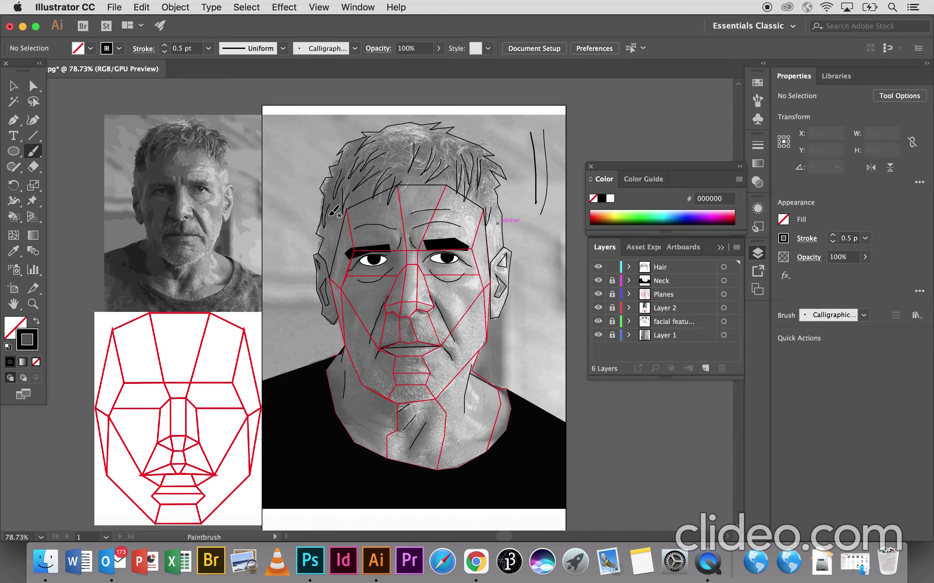
pyautogui.moveTo(328, 215)
pyautogui.mouseDown()
pyautogui.moveTo(331, 242)
pyautogui.moveTo(338, 217)
pyautogui.mouseUp()
pyautogui.click(598, 335)
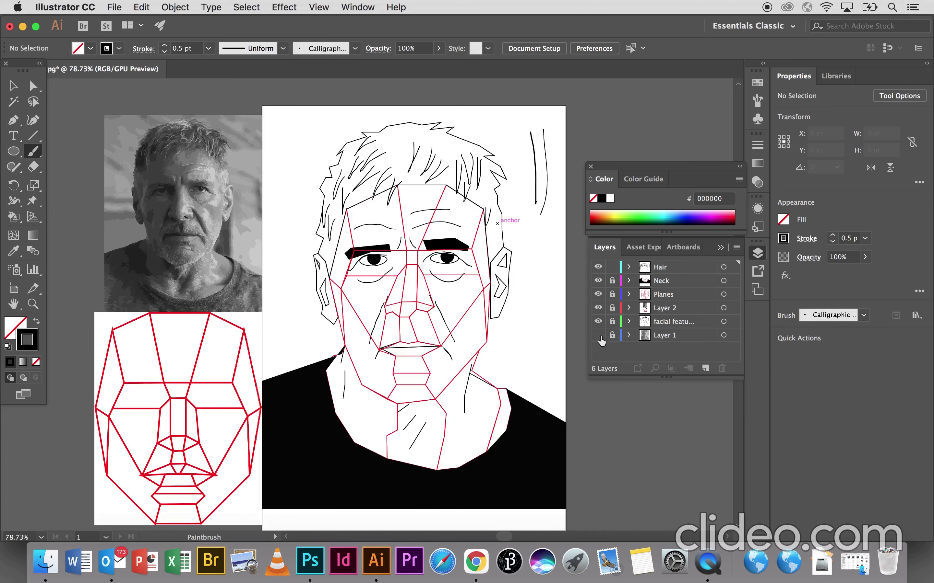
# Step: Show the photo on Layer 1 again and paint more short hair strands across the crown, undoing the unwanted strokes
pyautogui.click(599, 335)
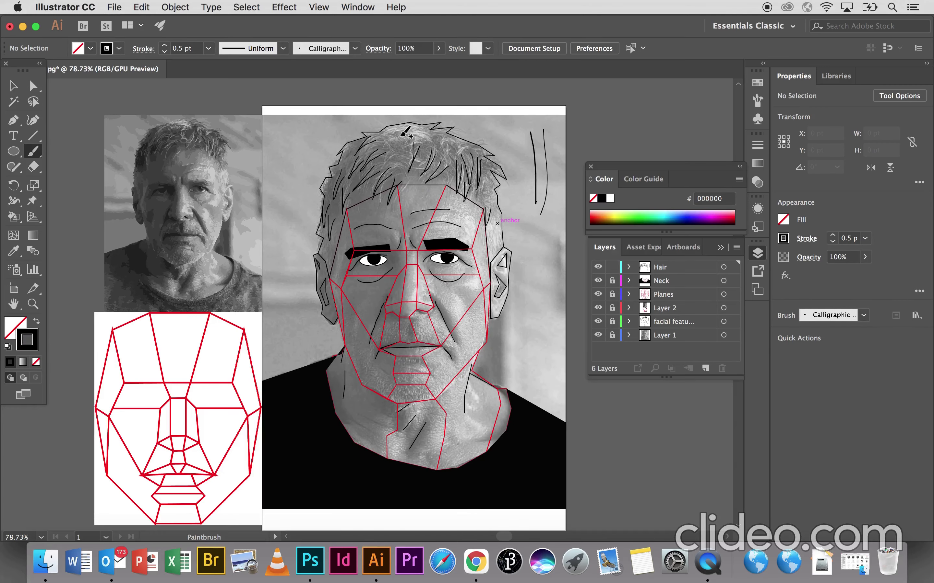
pyautogui.moveTo(404, 134); pyautogui.dragTo(426, 128)
pyautogui.press('super+z')
pyautogui.moveTo(402, 139); pyautogui.dragTo(463, 138)
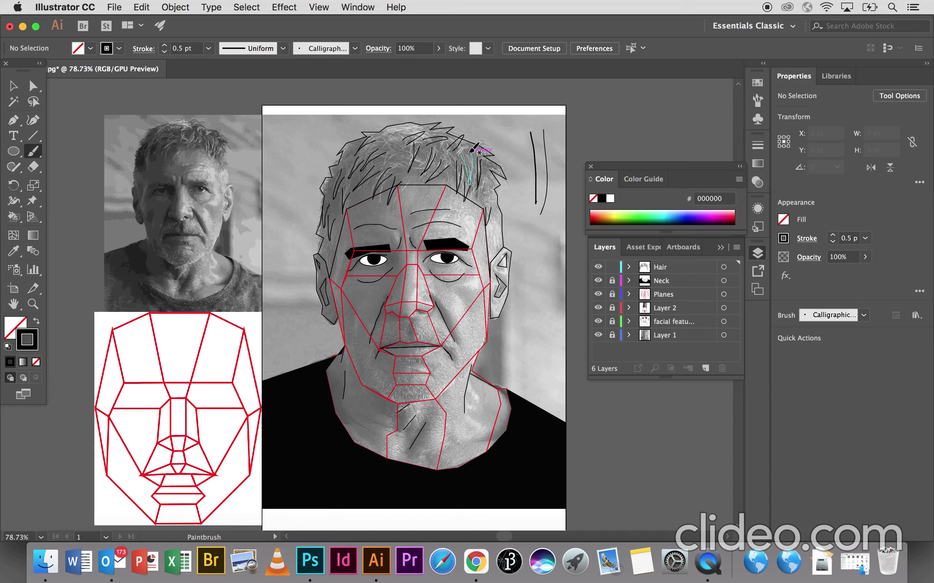
pyautogui.press('super+z')
pyautogui.moveTo(450, 148); pyautogui.dragTo(449, 154)
pyautogui.press('super+z')
pyautogui.moveTo(394, 131); pyautogui.dragTo(414, 129)
# Step: Make the Hair layer active and set the fill colour to light grey BCBCBC
pyautogui.click(661, 271)
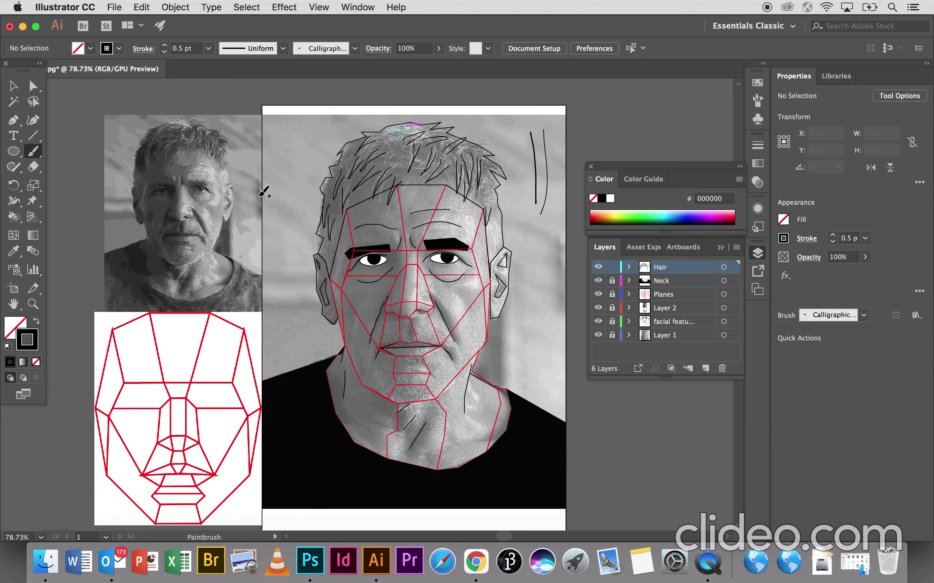
pyautogui.doubleClick(8, 332)
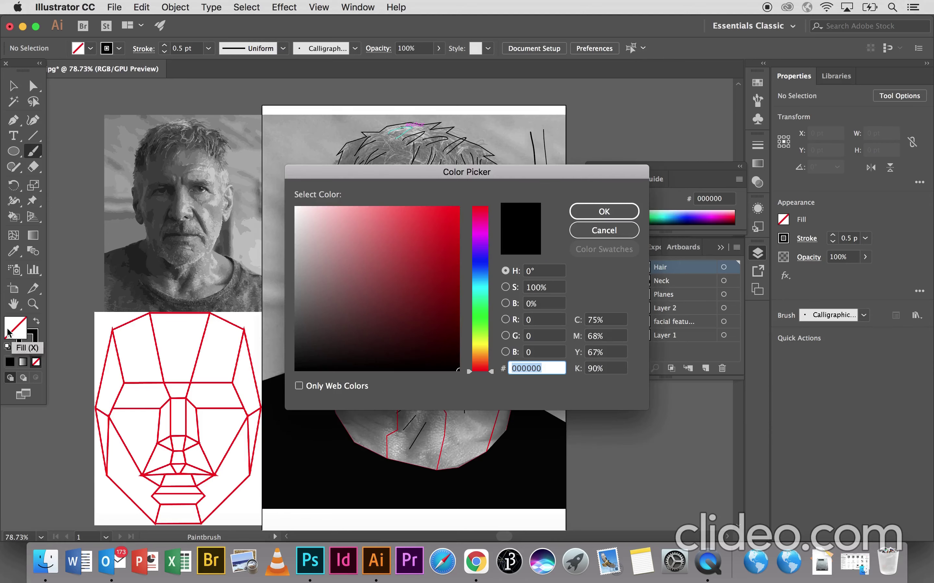
pyautogui.moveTo(307, 275); pyautogui.dragTo(294, 249)
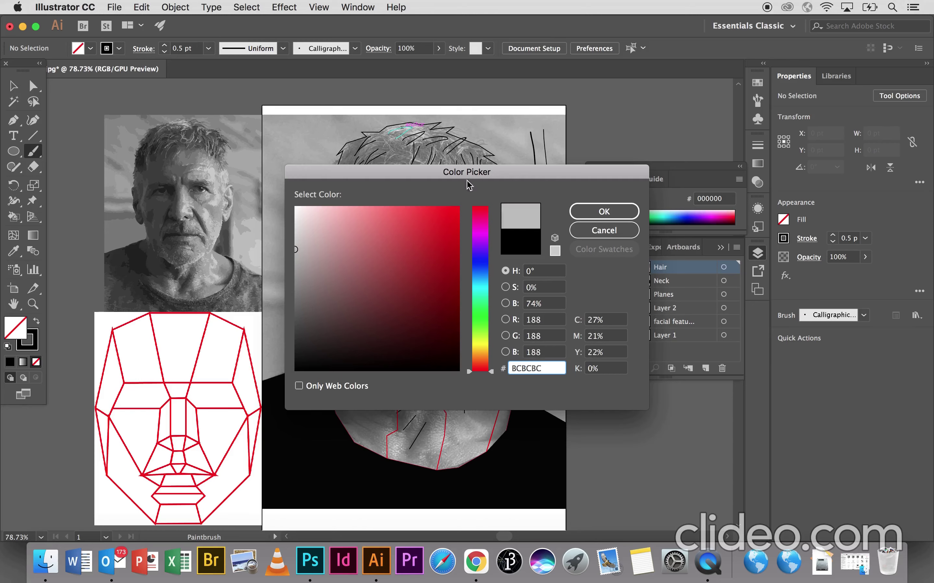
pyautogui.click(592, 211)
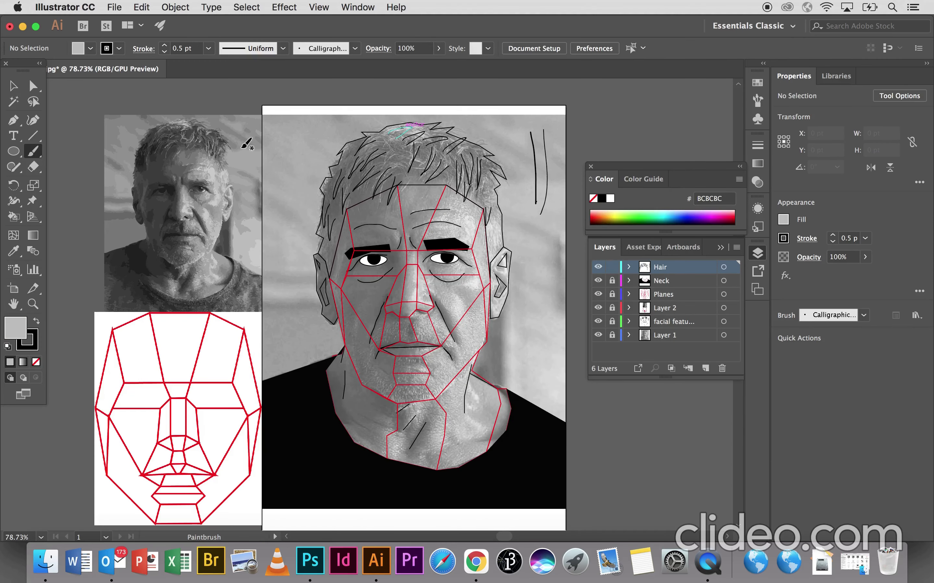
# Step: Fill the hair outline with the light grey BCBCBC and check it with the Layer 1 photo briefly hidden
pyautogui.click(13, 85)
pyautogui.click(342, 156)
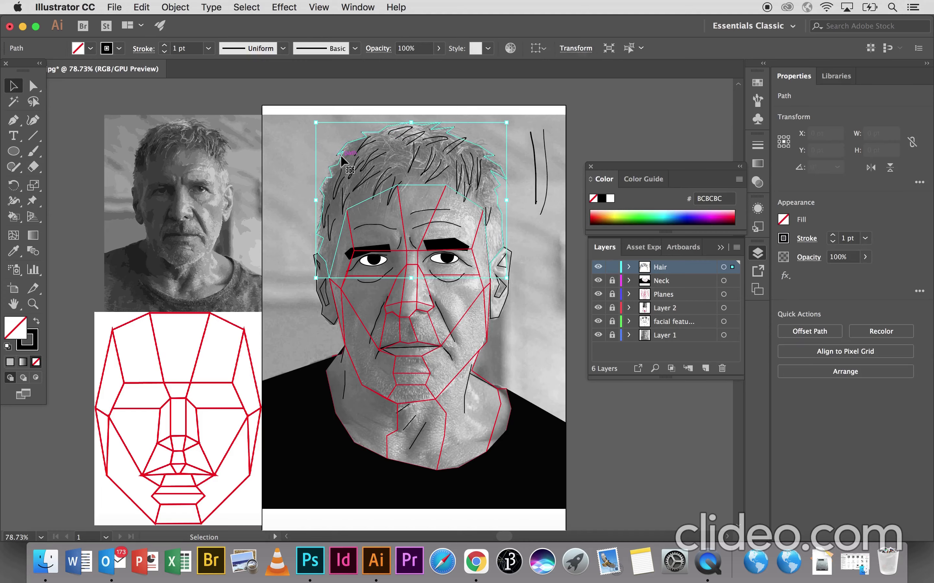
pyautogui.doubleClick(30, 345)
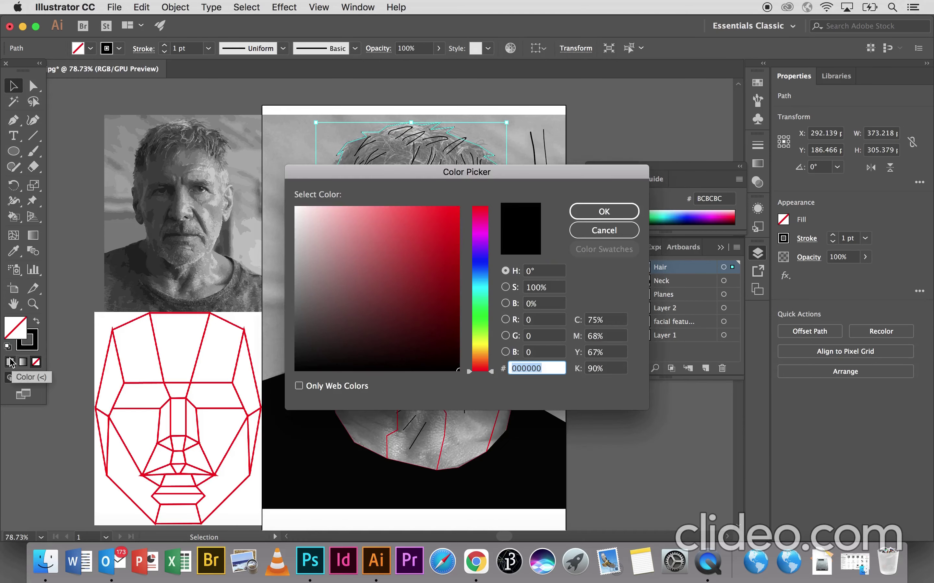
pyautogui.press('Escape')
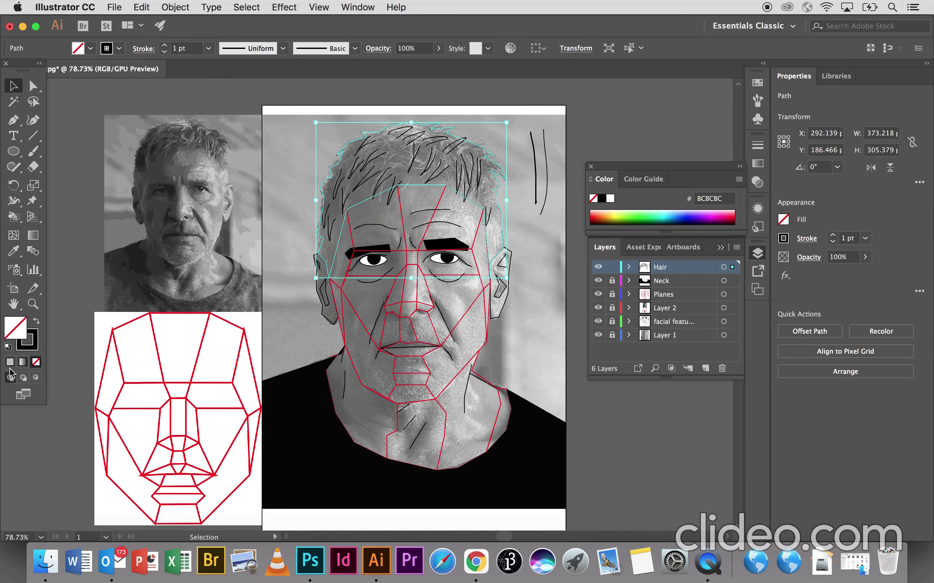
pyautogui.click(10, 362)
pyautogui.click(375, 436)
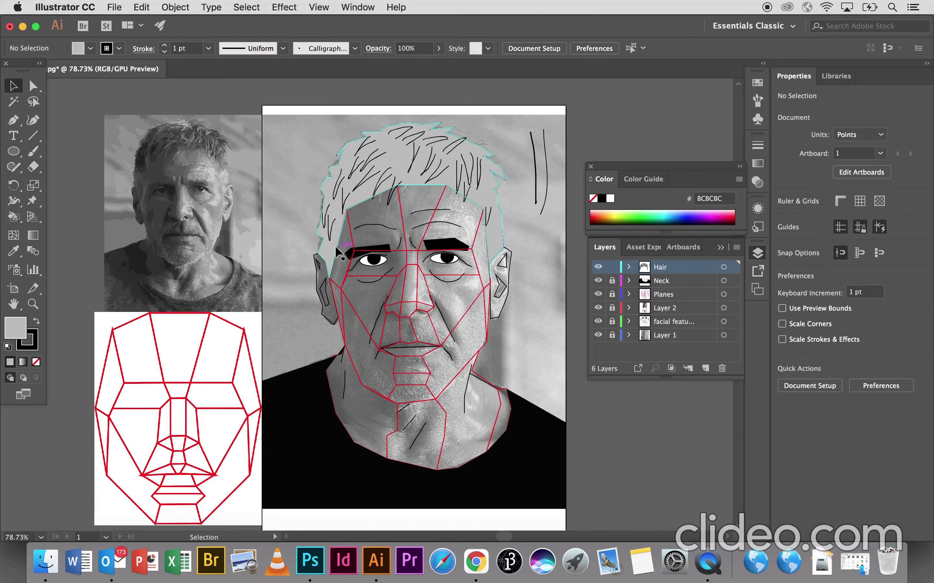
pyautogui.click(598, 336)
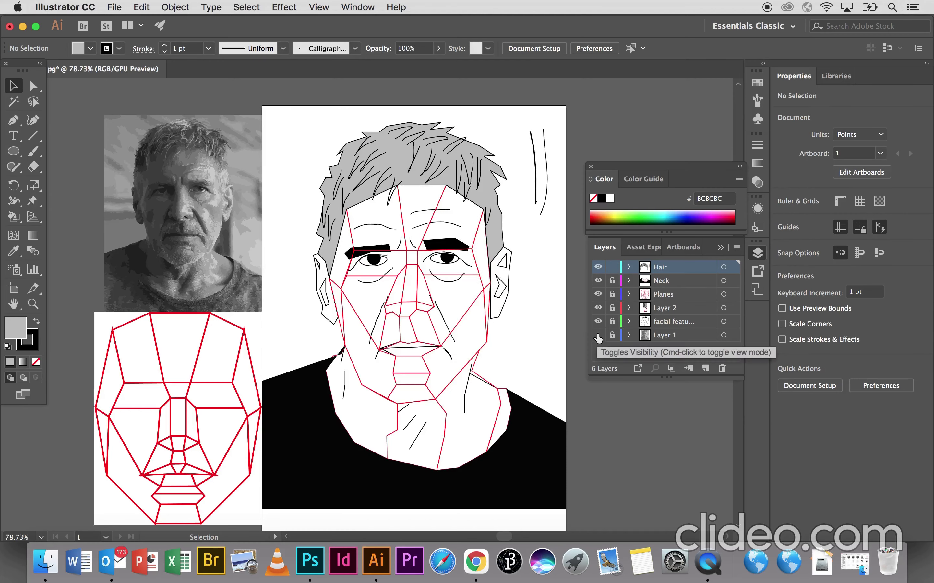
pyautogui.click(598, 335)
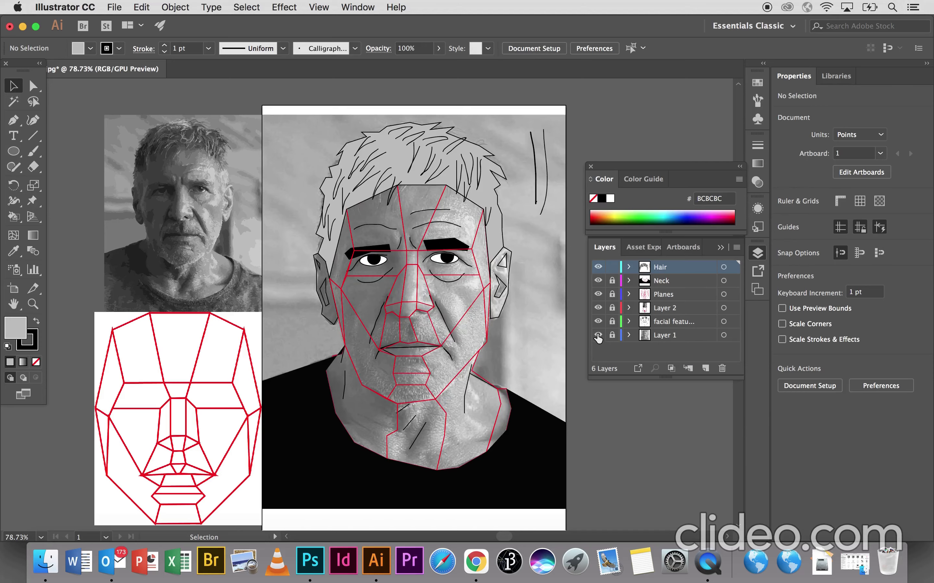